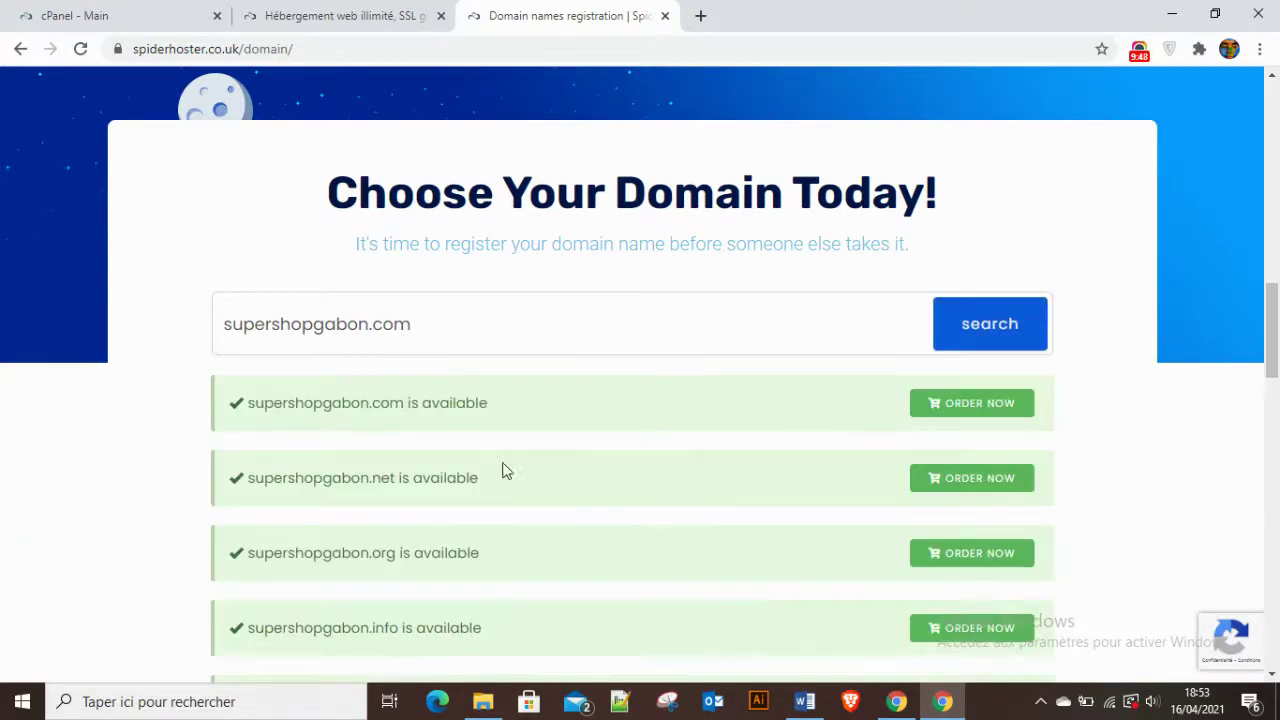
Order supershopgabon.com, bringing up its 1-year domain configuration in the cart.
scroll(490, 478, "down", 2)
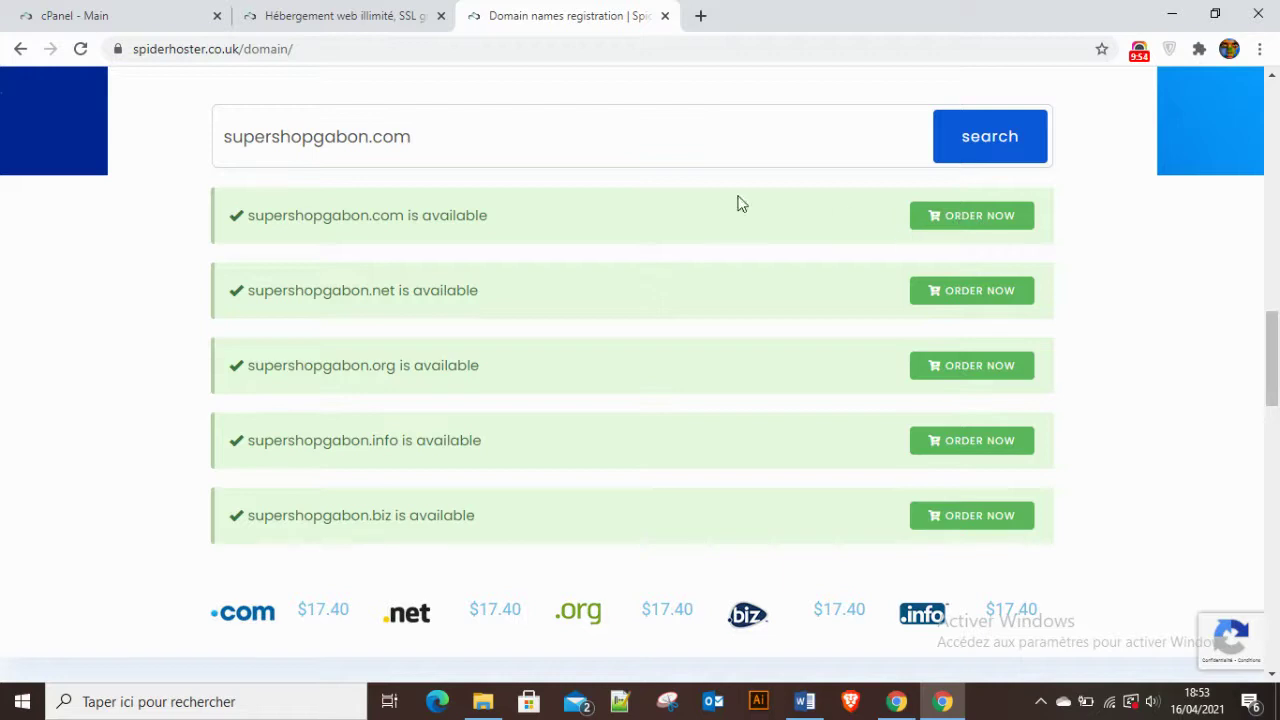
left_click(982, 224)
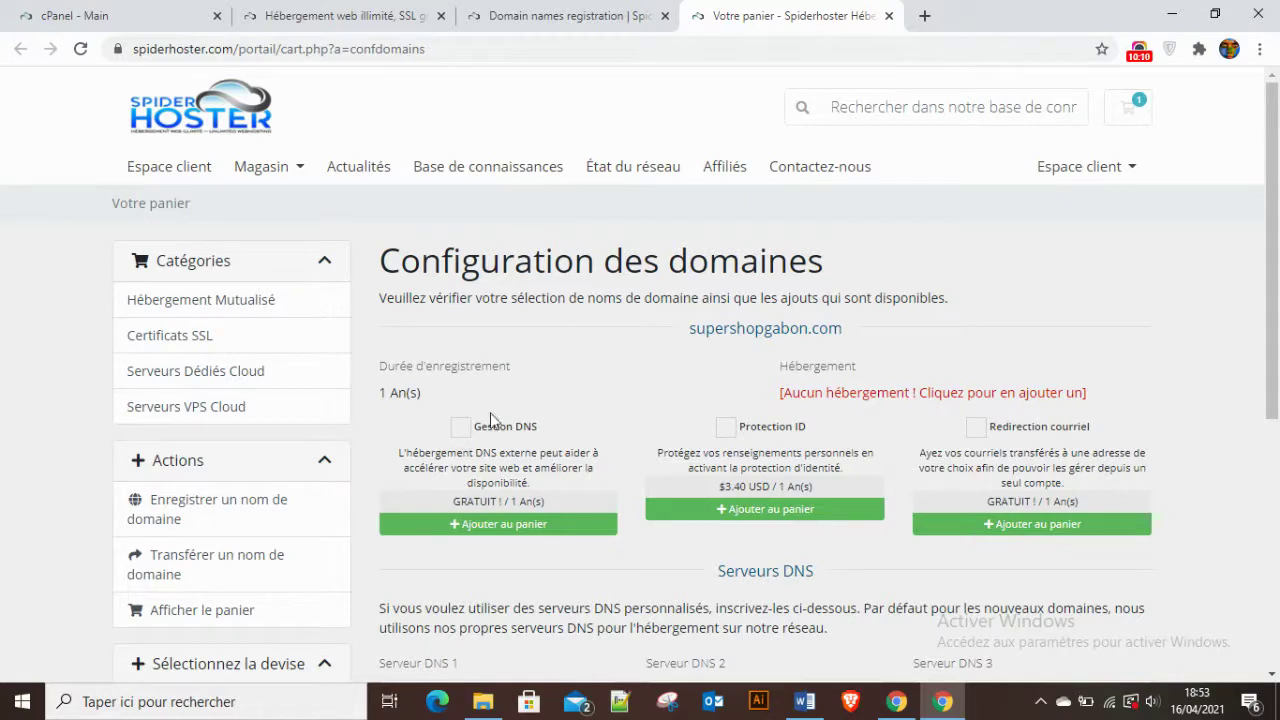
Tick Gestion DNS and Redirection courriel for supershopgabon.com and continue to the $20.53 USD cart.
left_click(459, 430)
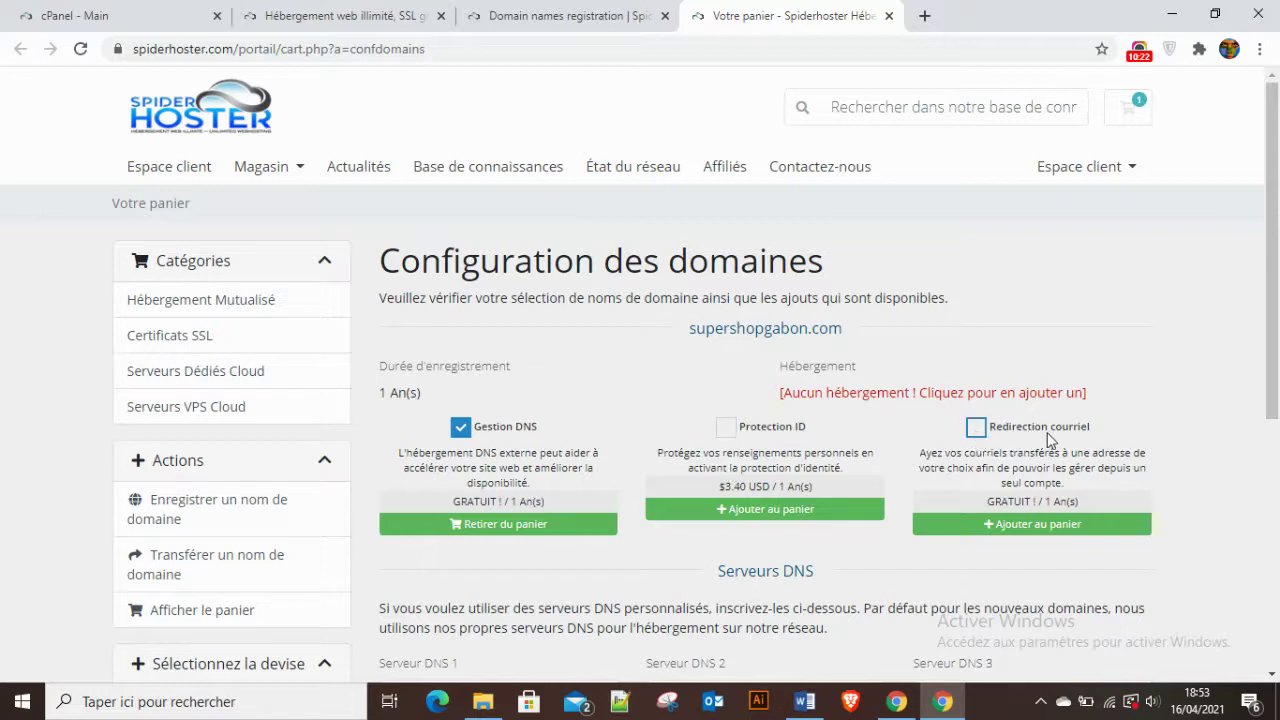
left_click(988, 437)
scroll(860, 500, "down", 2)
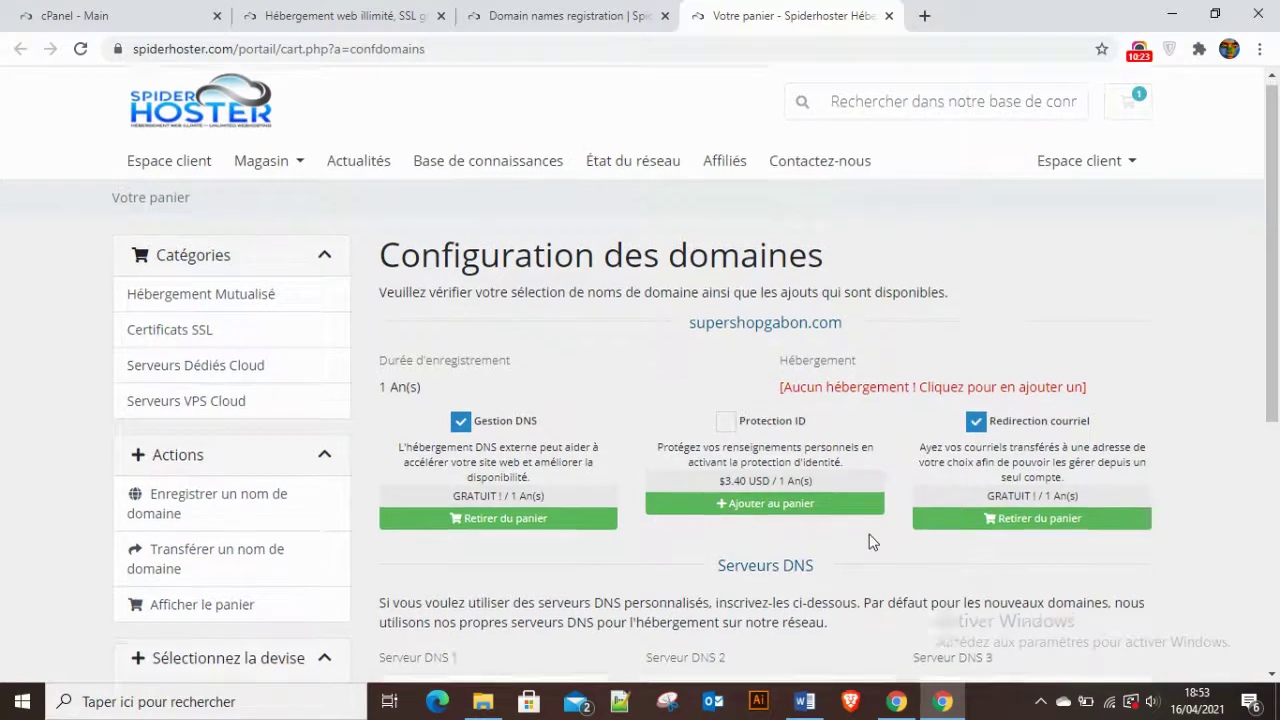
scroll(838, 470, "down", 2)
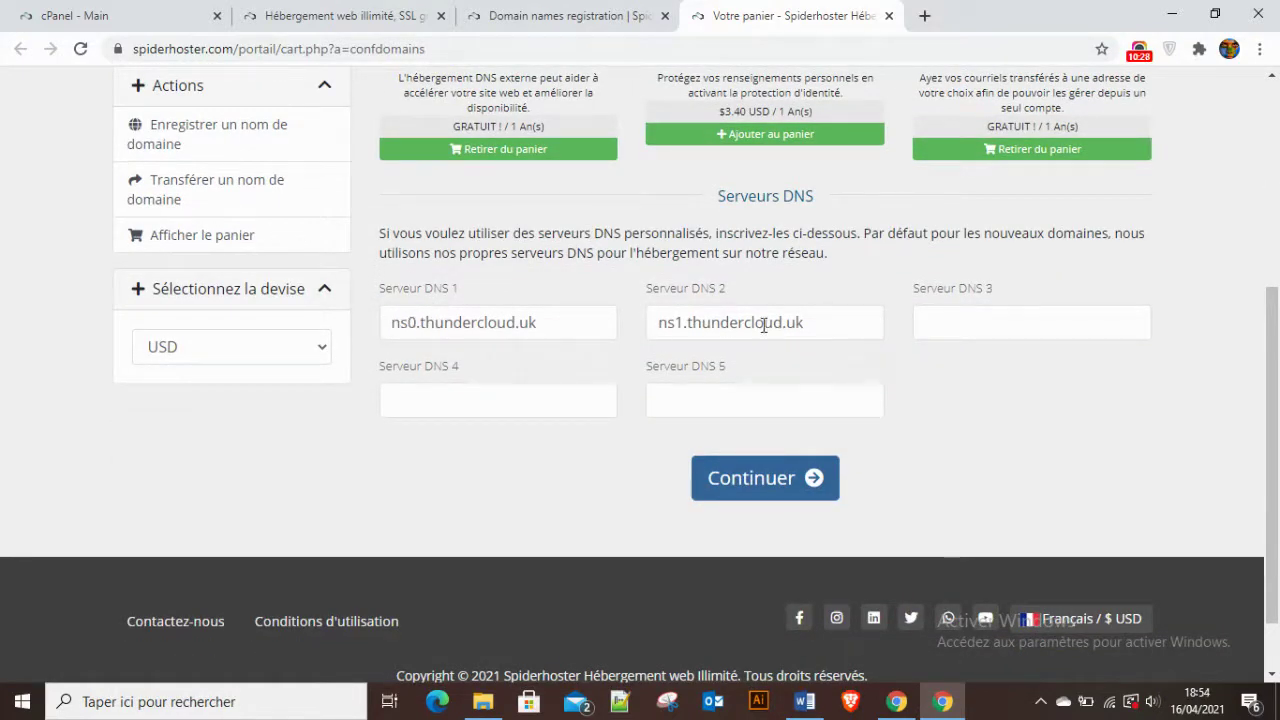
scroll(563, 277, "up", 3)
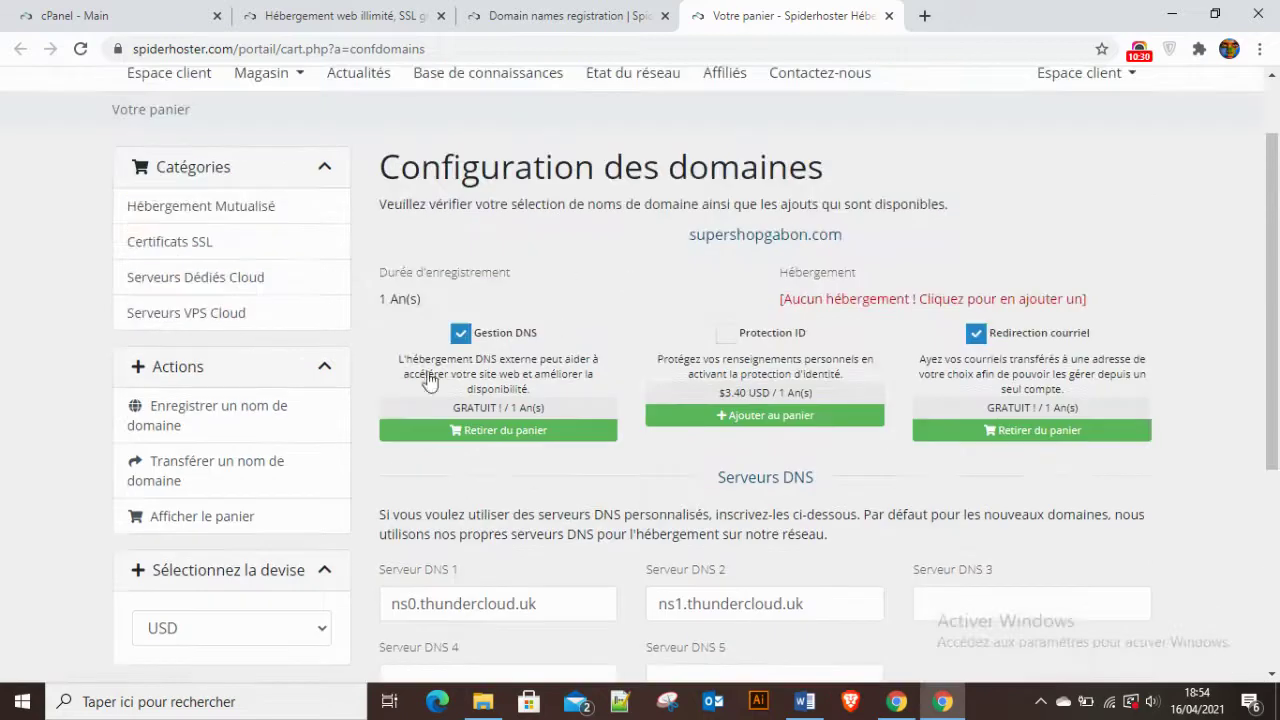
scroll(643, 491, "down", 3)
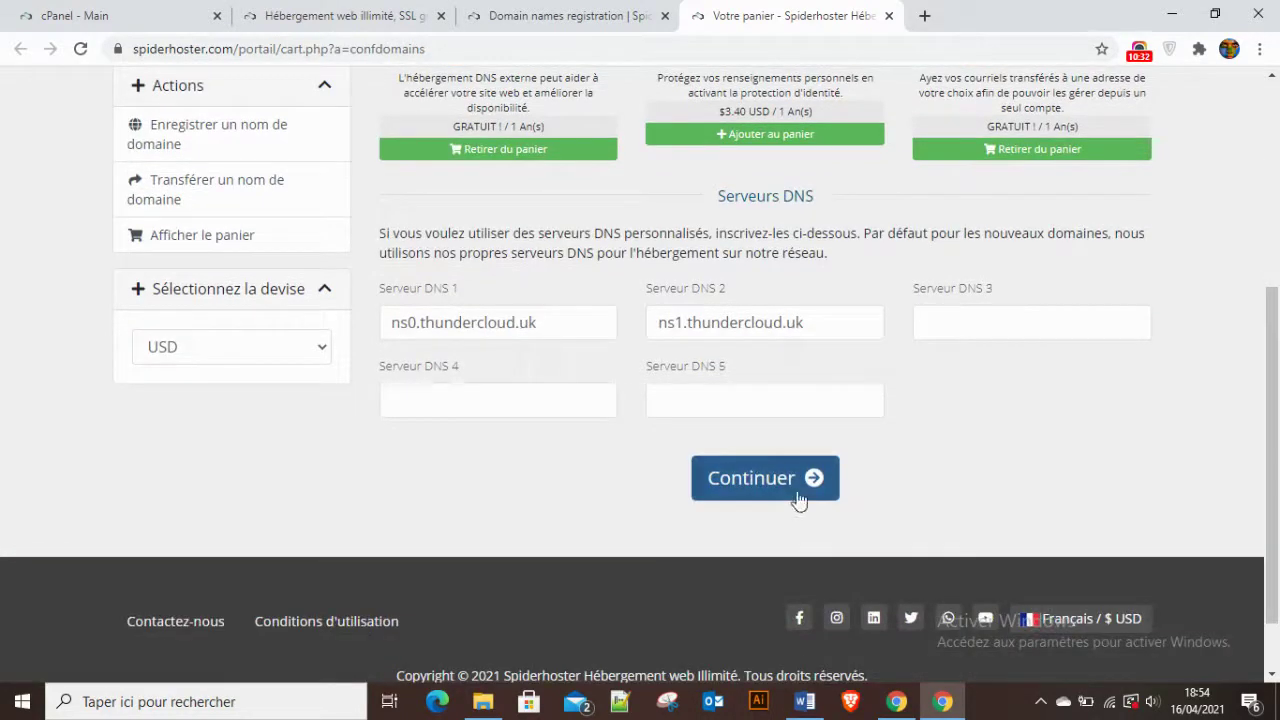
left_click(765, 480)
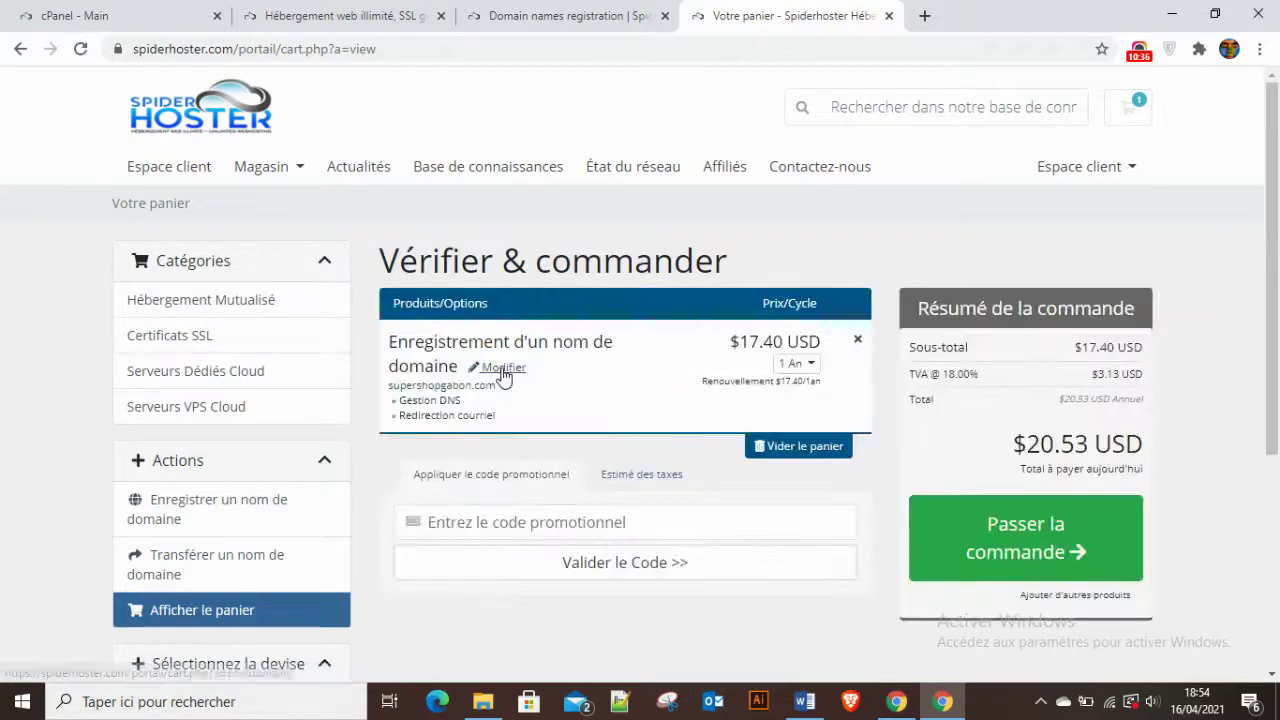
Switch the cart currency to XAF, giving a FCFA12028.32XAF total with 18% TVA.
scroll(508, 329, "down", 2)
scroll(560, 260, "up", 1)
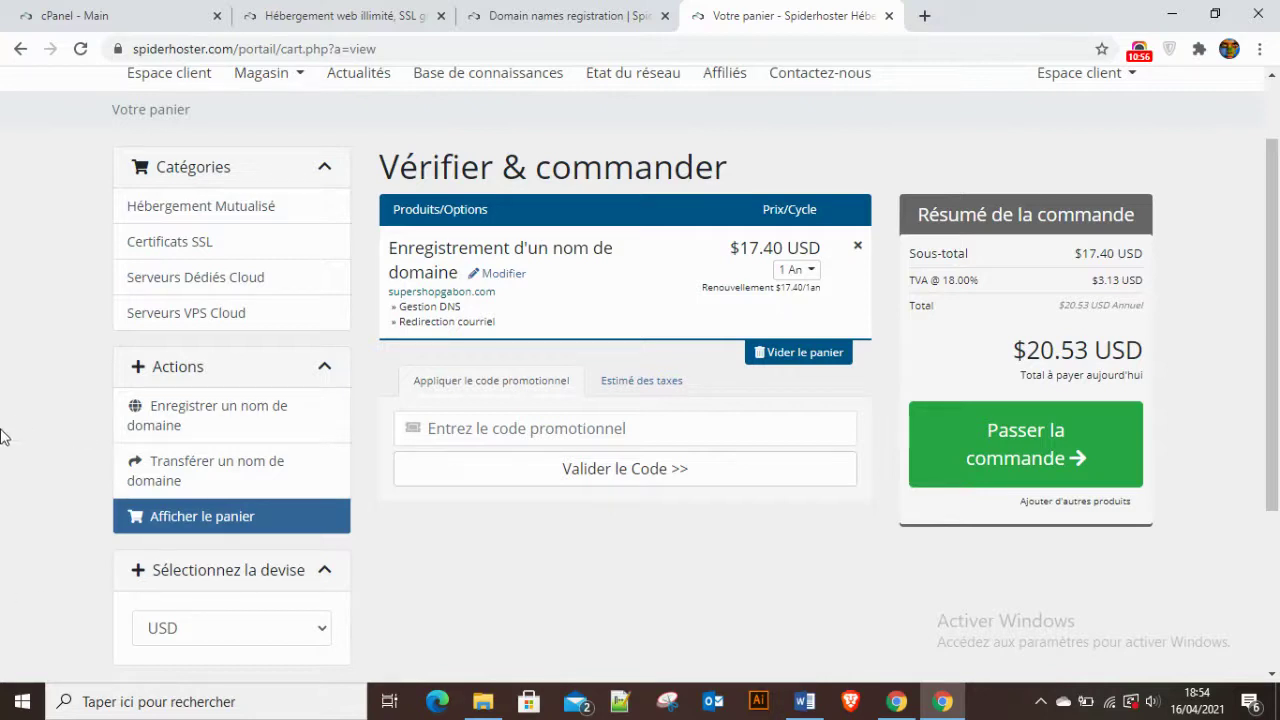
scroll(180, 420, "down", 2)
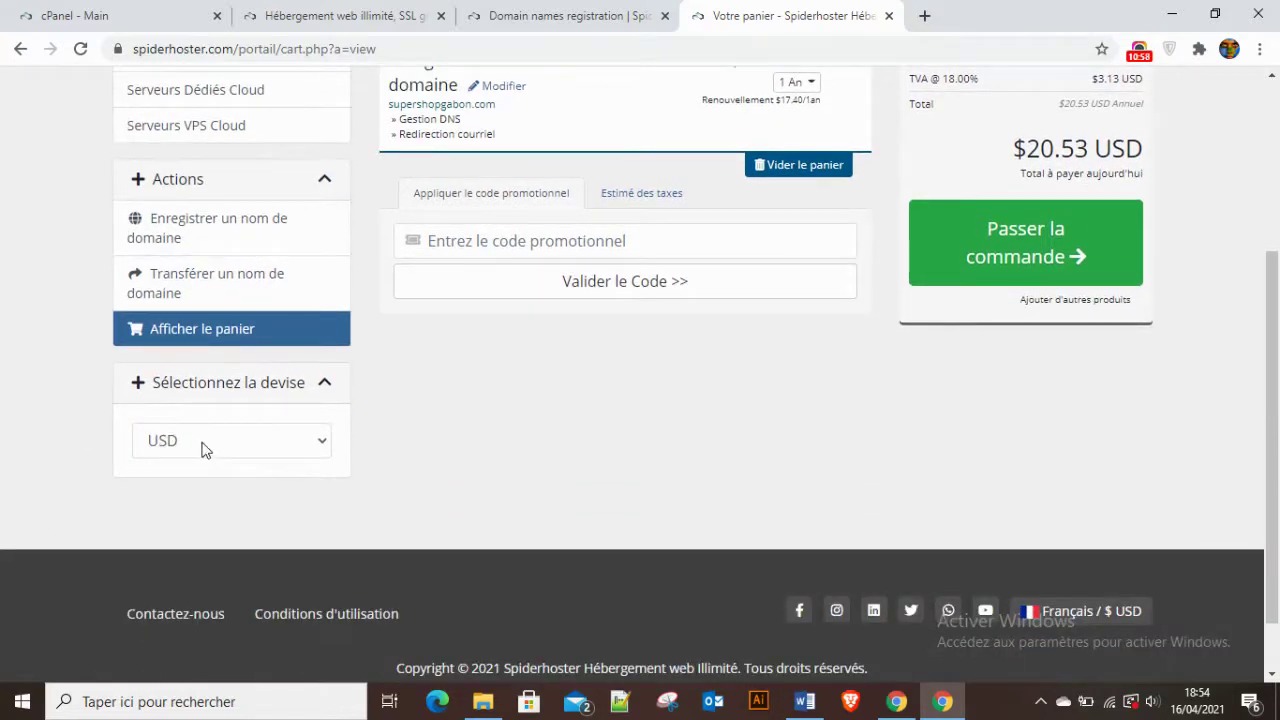
left_click(258, 445)
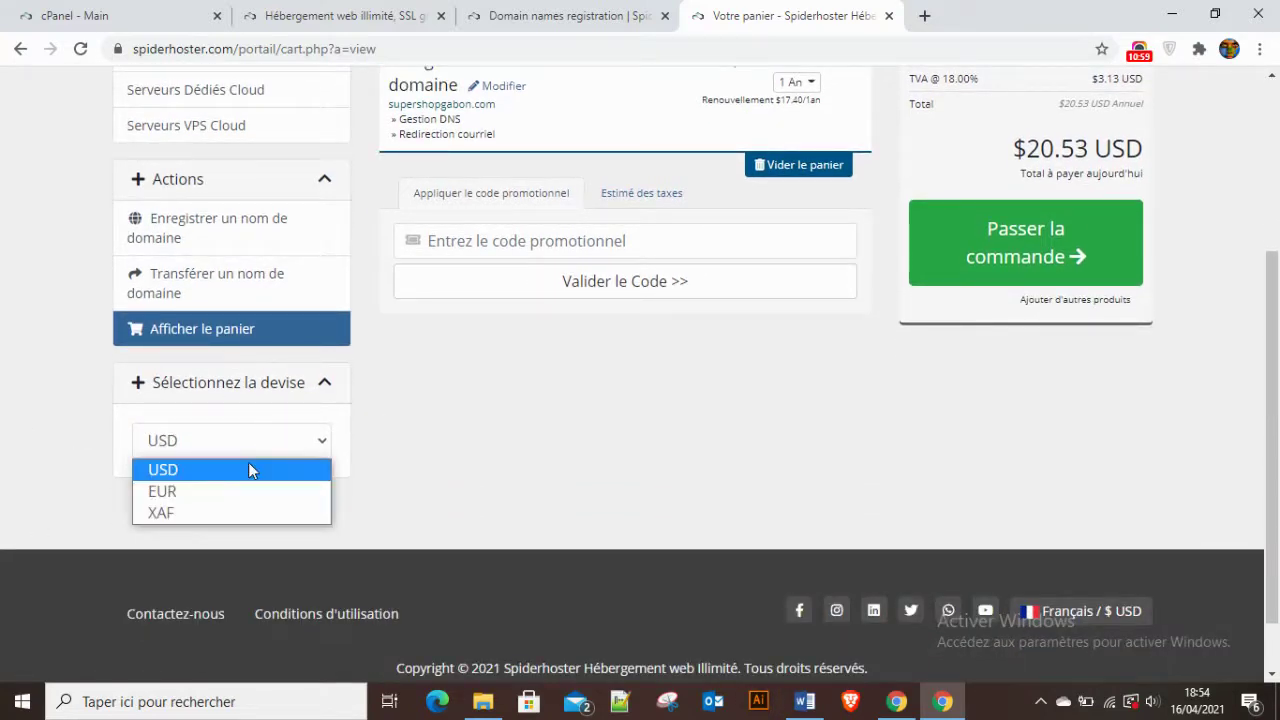
left_click(177, 512)
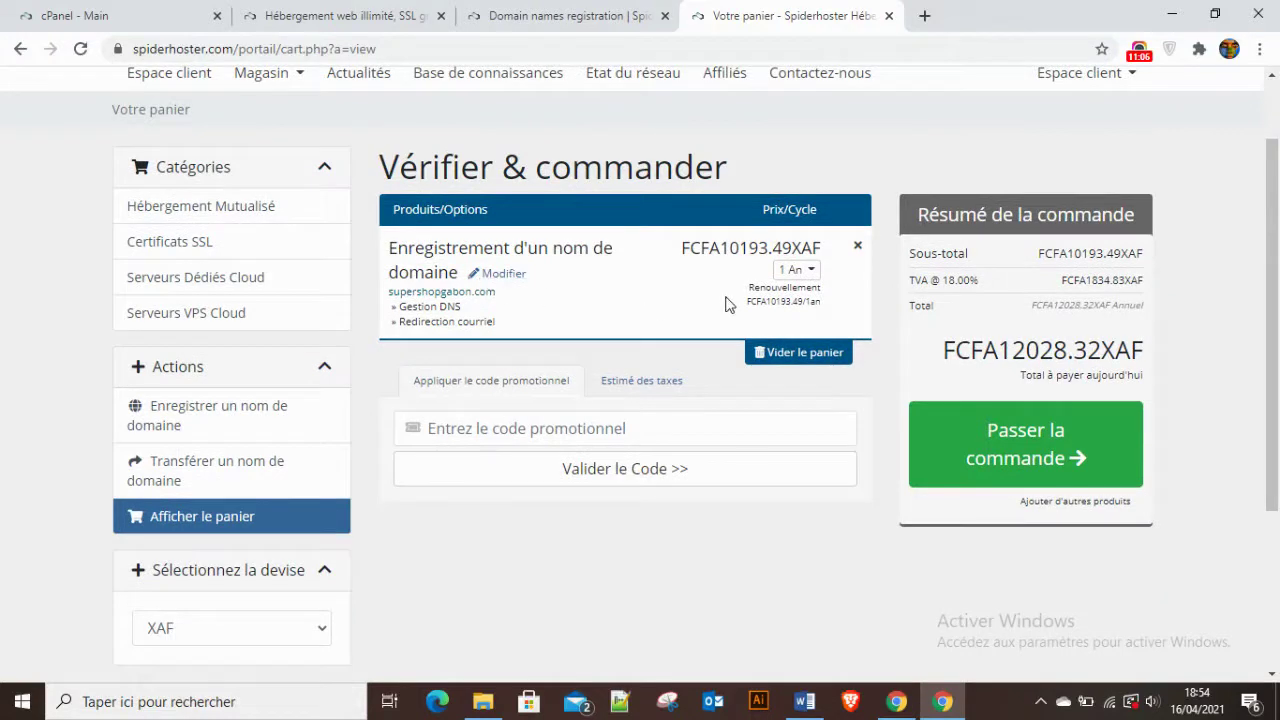
scroll(660, 305, "down", 1)
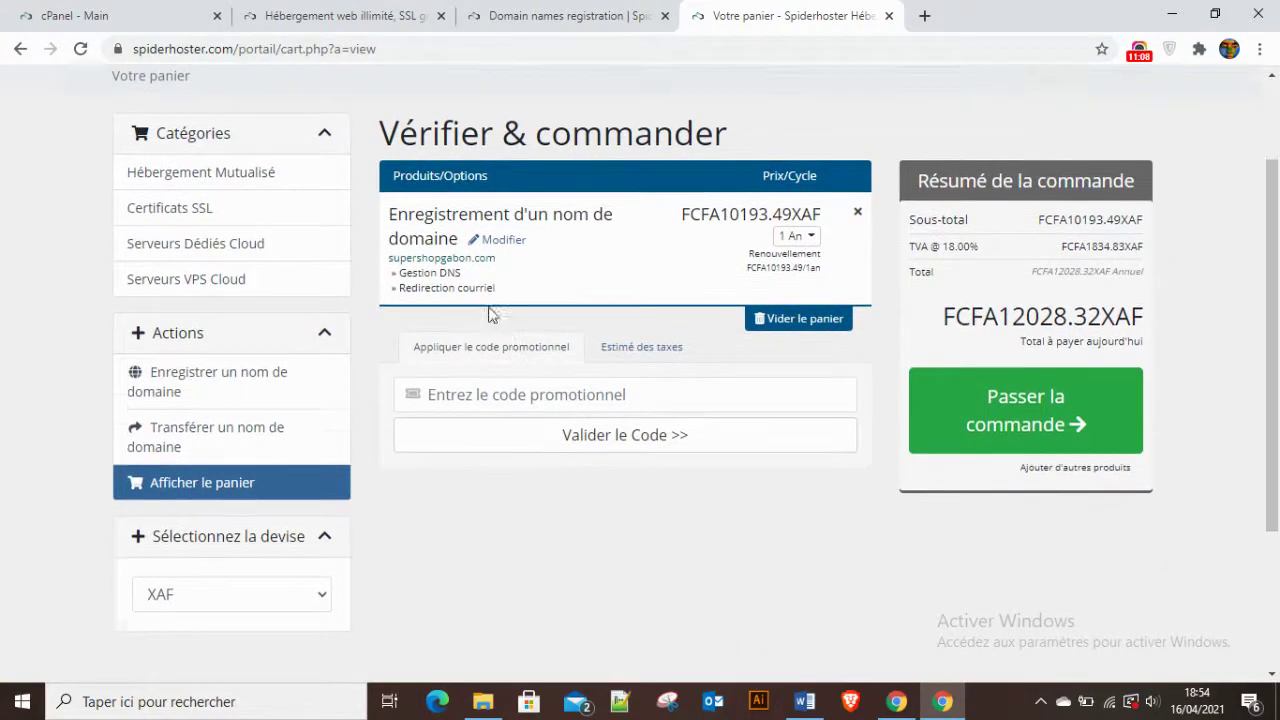
scroll(604, 218, "up", 2)
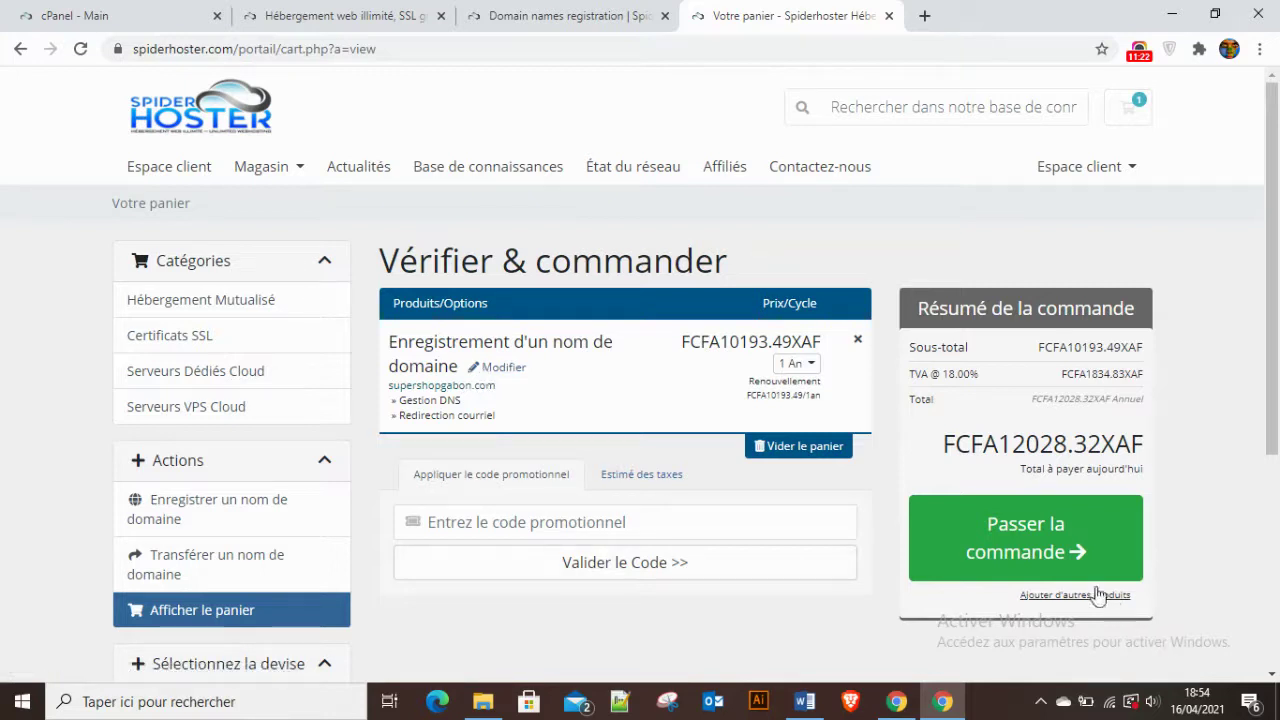
Proceed to checkout with Passer la commande.
left_click(1017, 541)
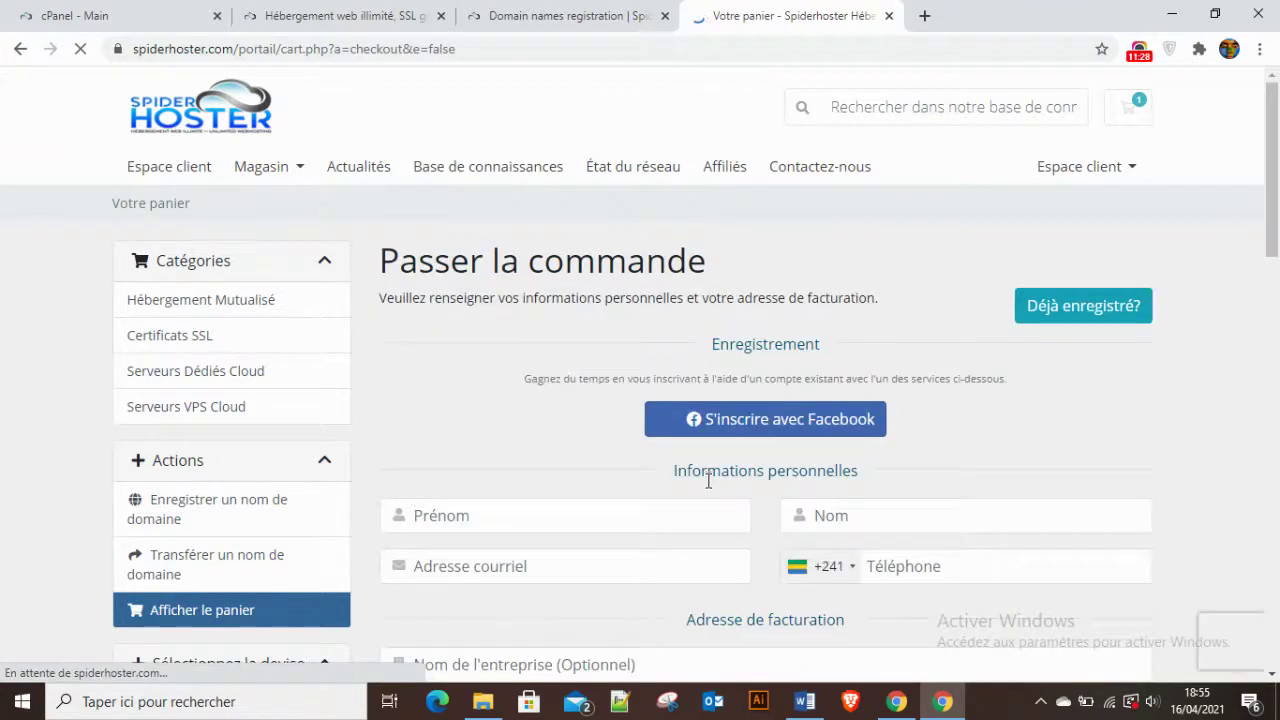
scroll(710, 495, "down", 2)
scroll(380, 330, "up", 2)
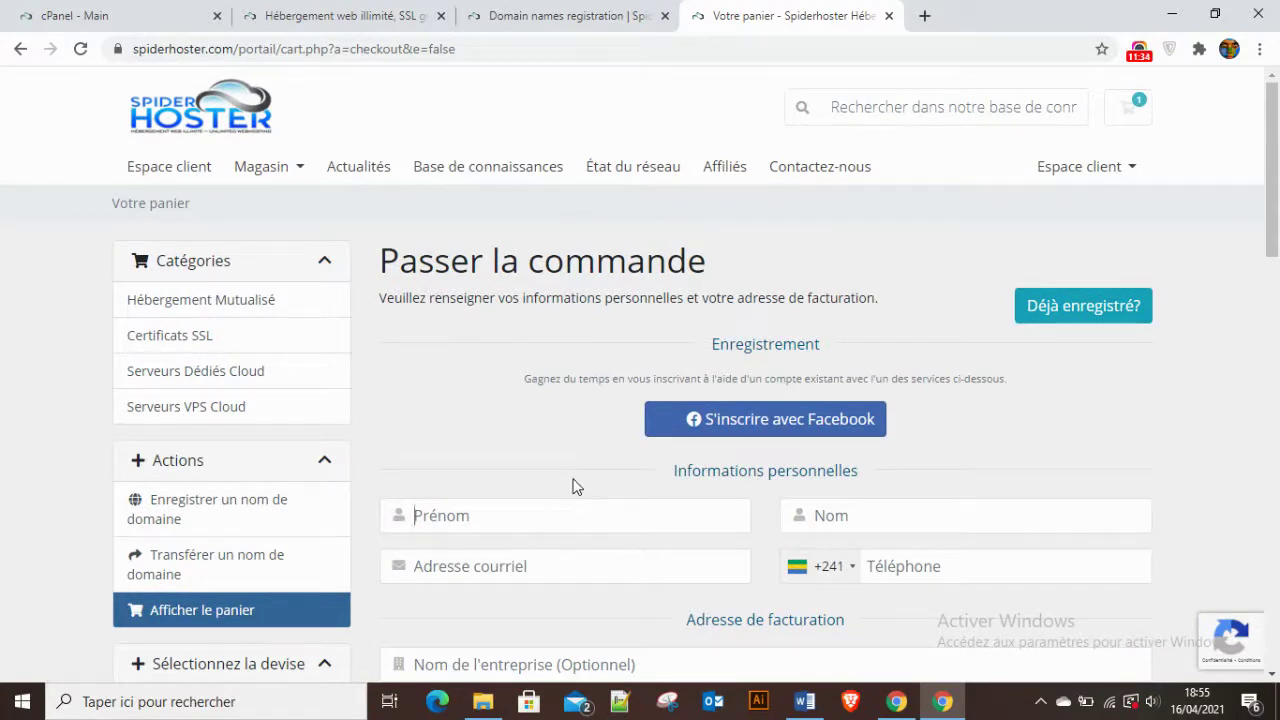
Open the Hébergement Mutualisé category listing the Visuel, Argent and Pro plans.
scroll(629, 480, "down", 1)
scroll(631, 480, "up", 1)
left_click(212, 300)
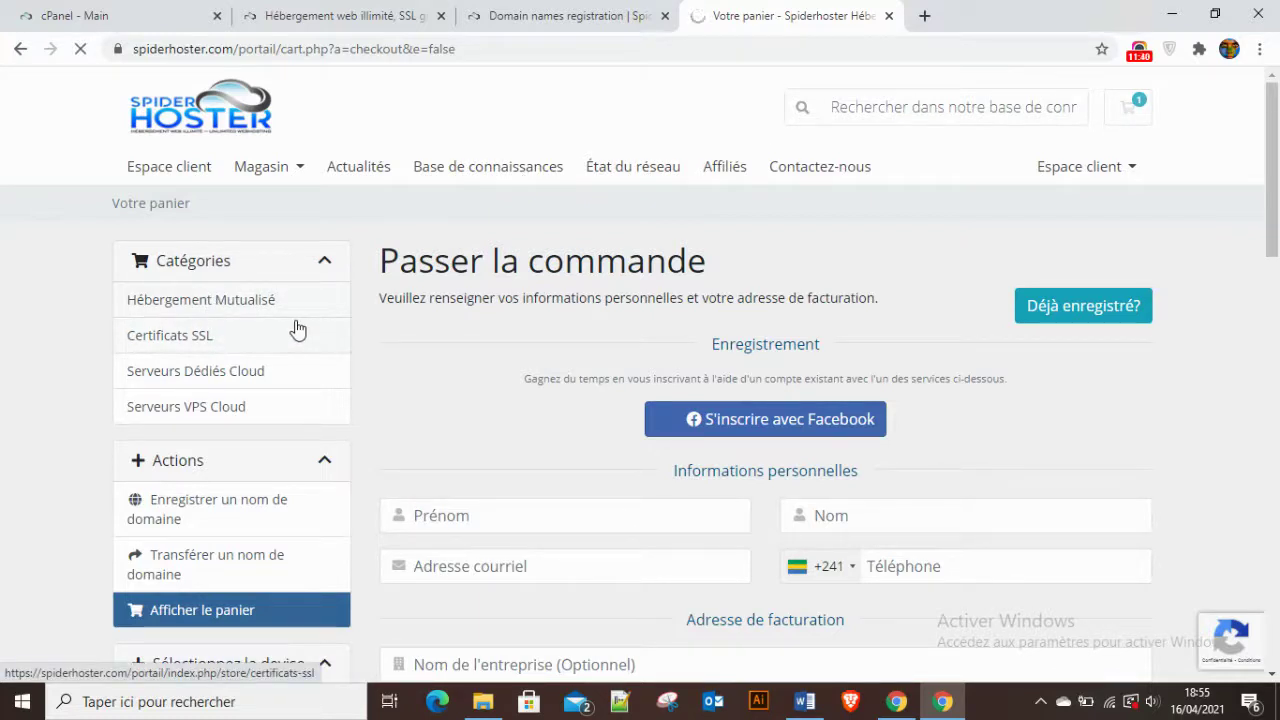
scroll(565, 437, "down", 1)
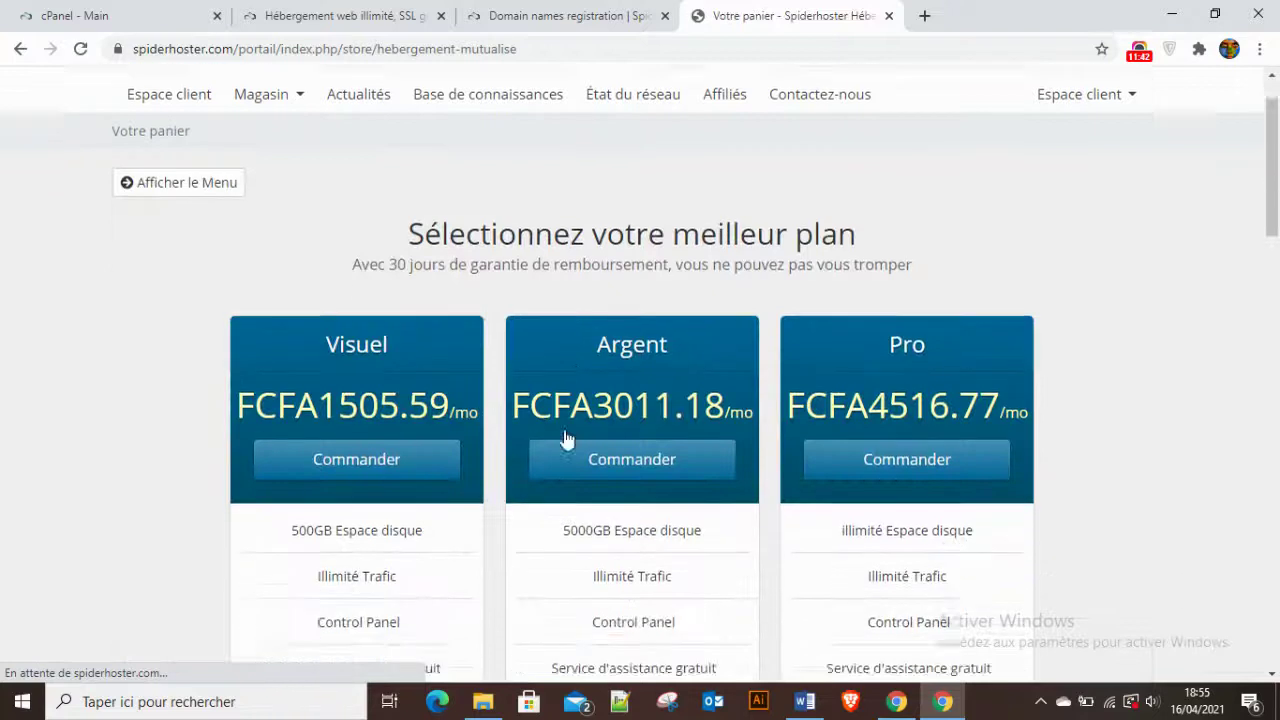
Review the Visuel, Argent and Pro feature lists, then order the Visuel plan.
scroll(565, 437, "down", 2)
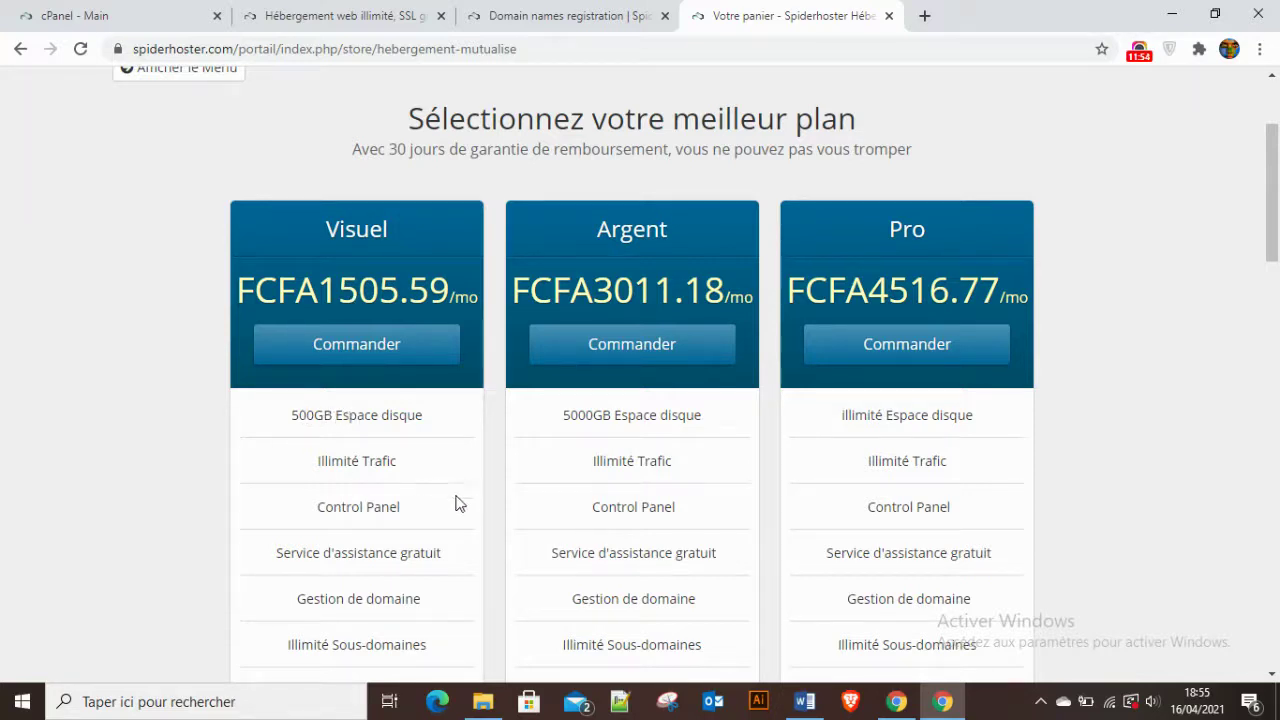
scroll(362, 556, "down", 1)
scroll(362, 556, "down", 1)
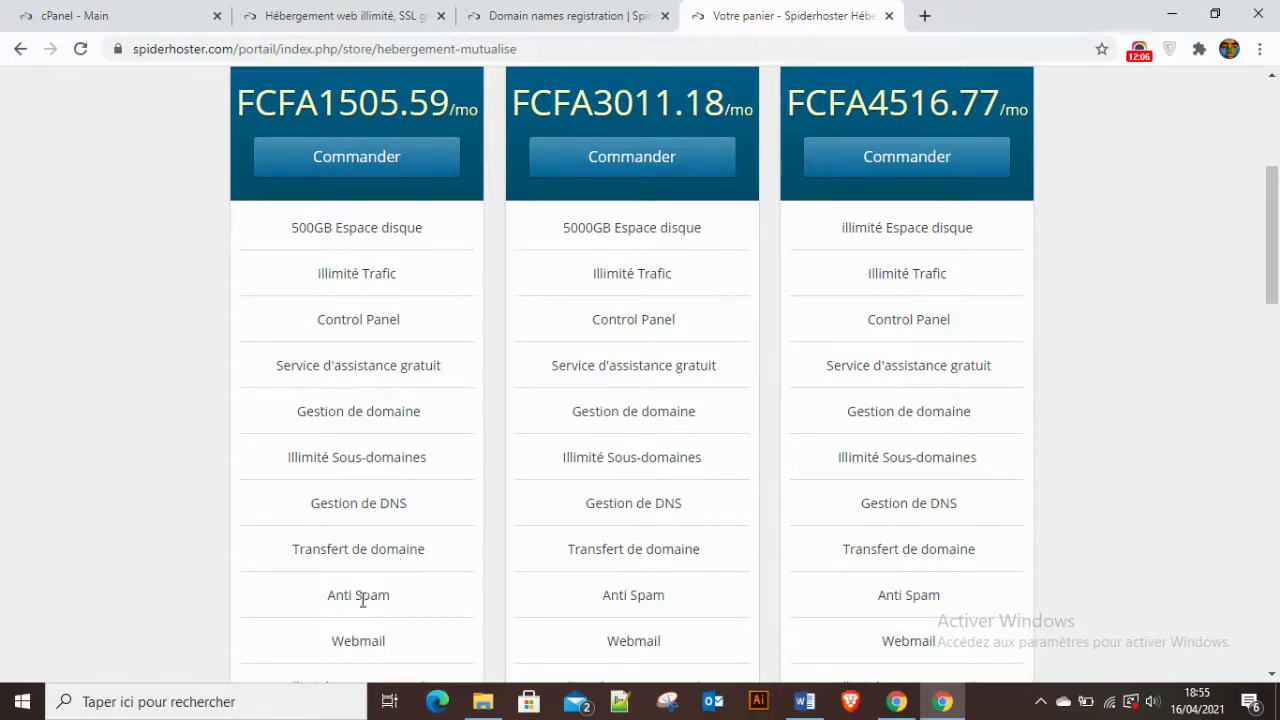
scroll(424, 545, "down", 2)
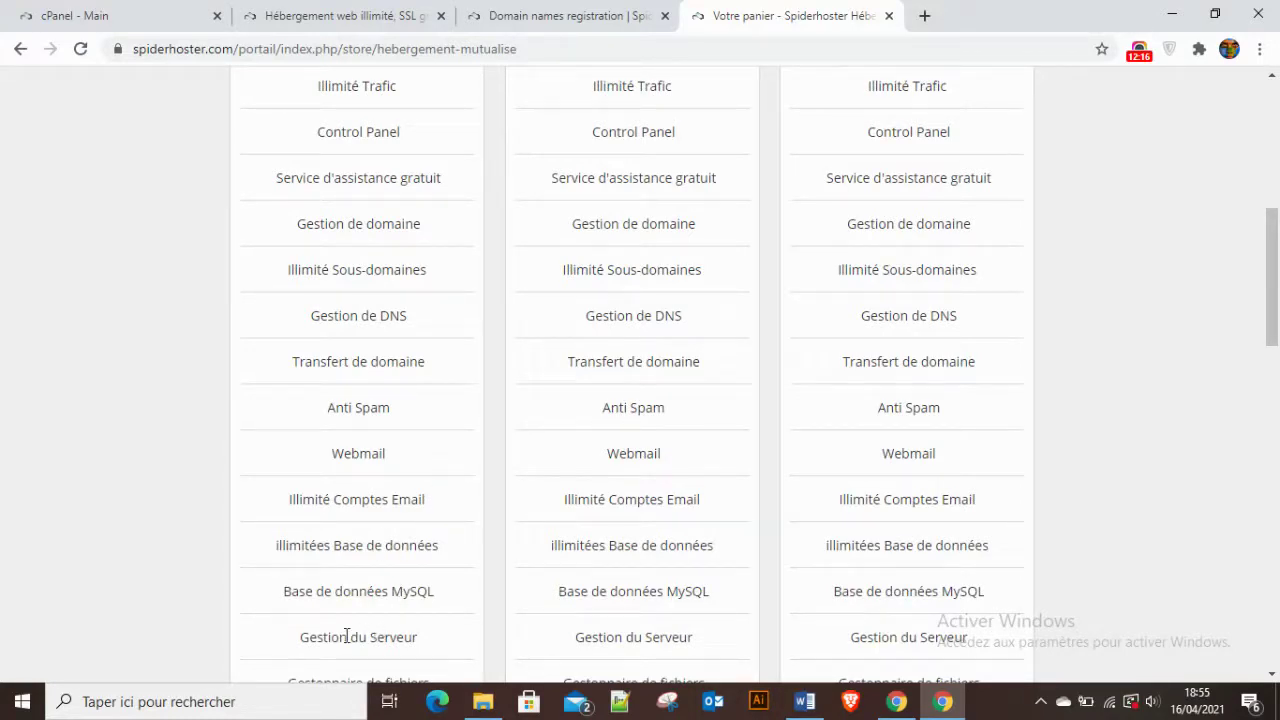
scroll(400, 625, "down", 2)
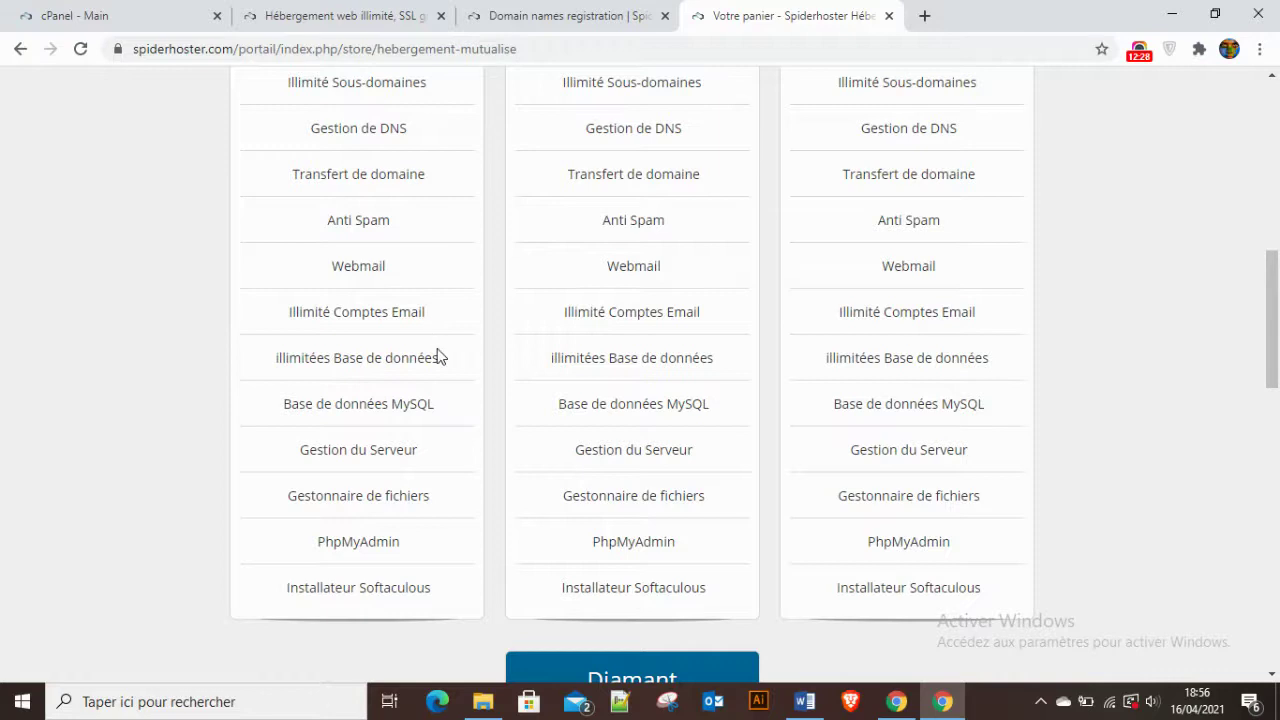
scroll(437, 352, "up", 5)
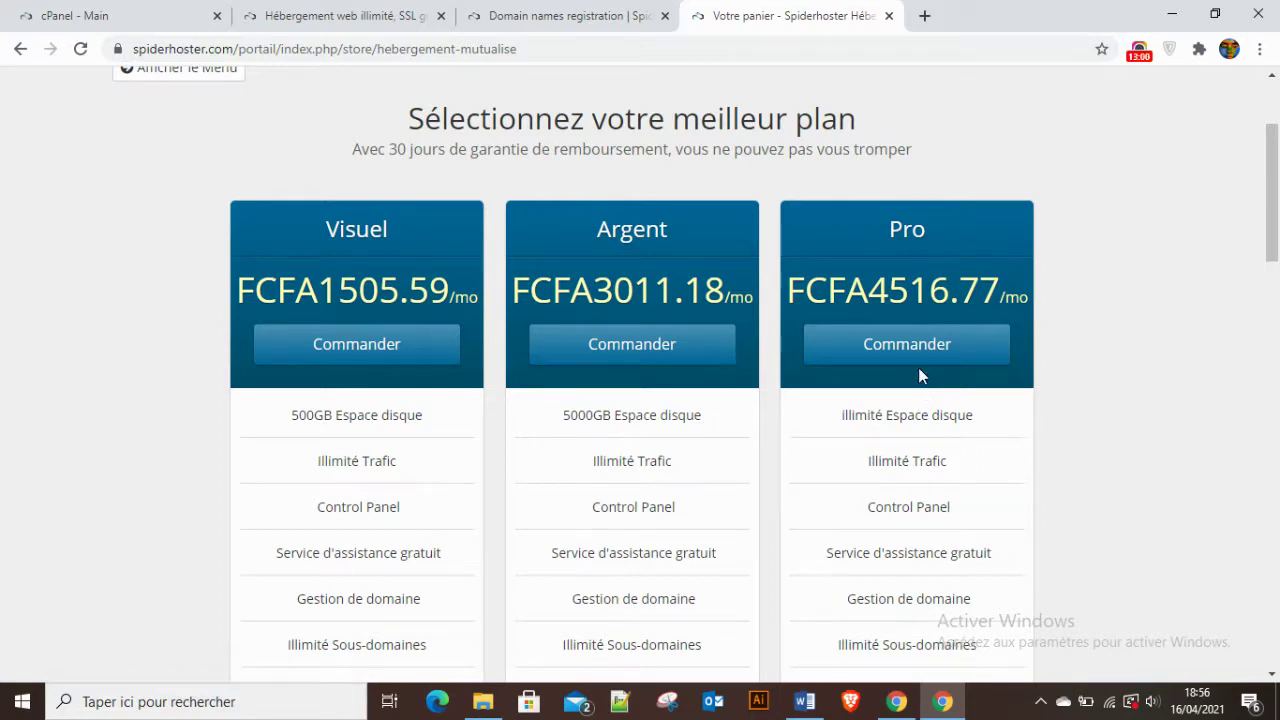
scroll(914, 380, "down", 3)
scroll(331, 294, "up", 4)
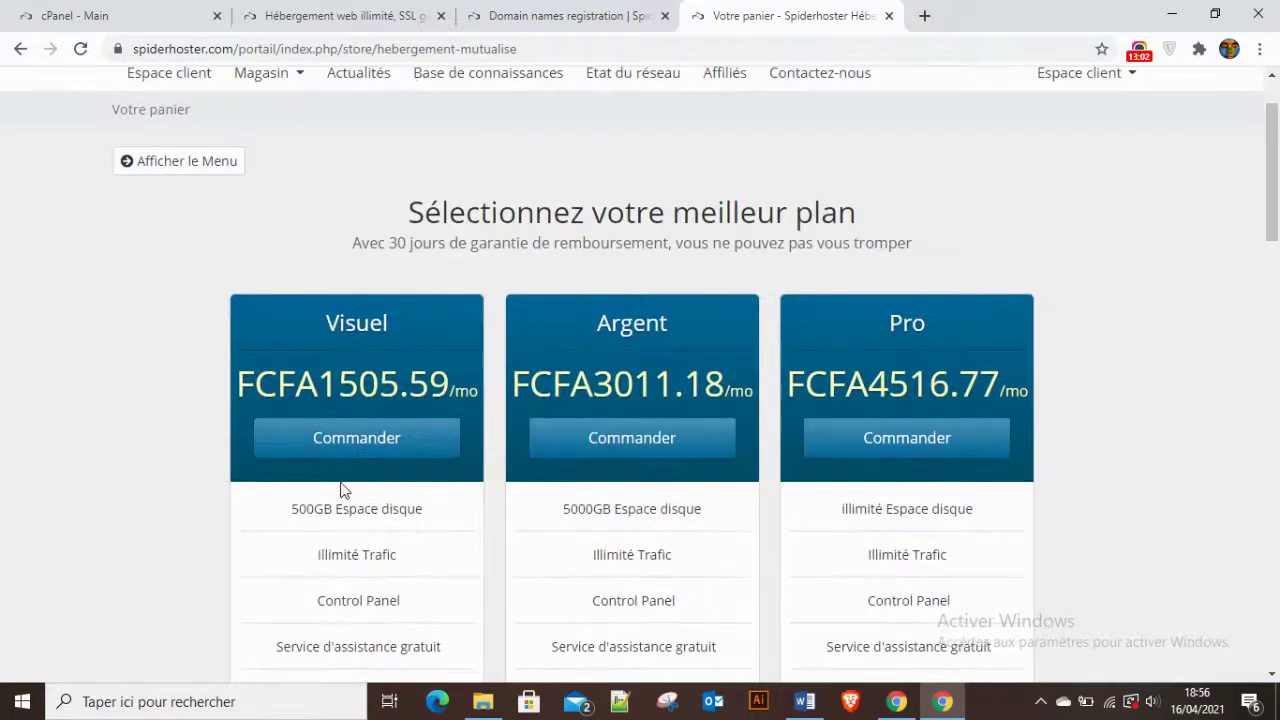
left_click(349, 449)
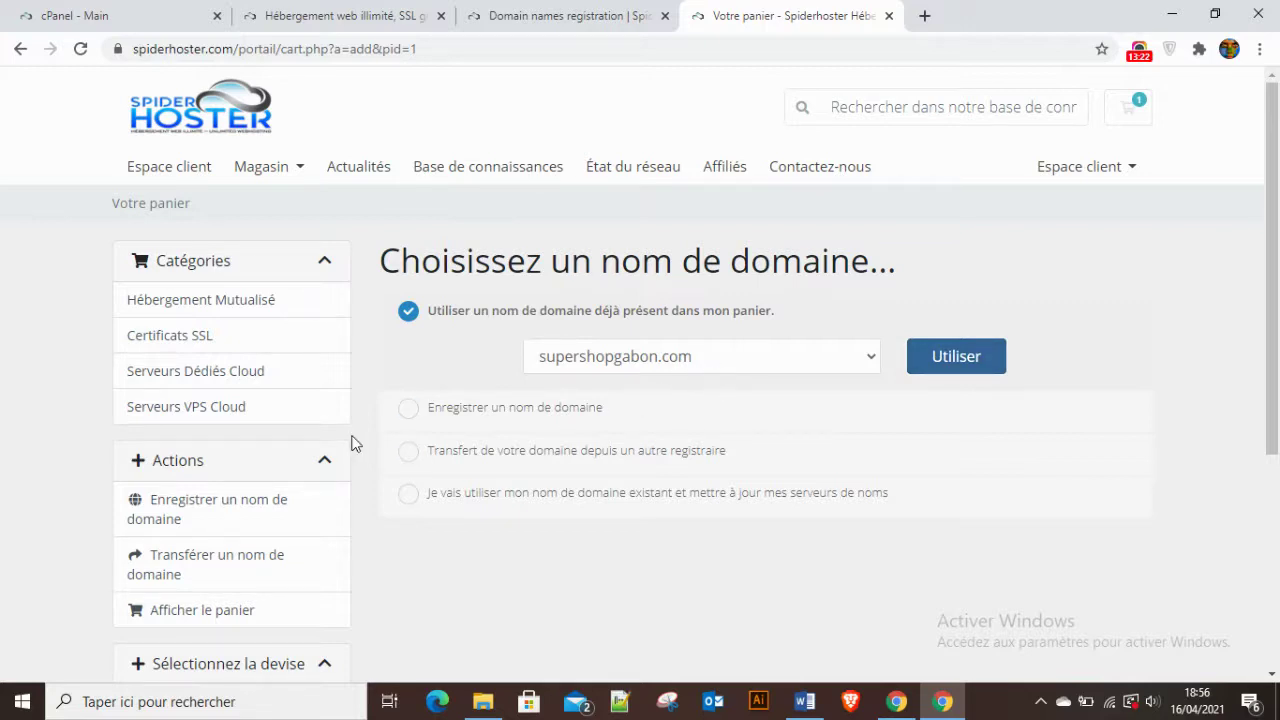
Link the carted supershopgabon.com to Visuel and submit it at FCFA1505.59XAF monthly.
left_click(960, 366)
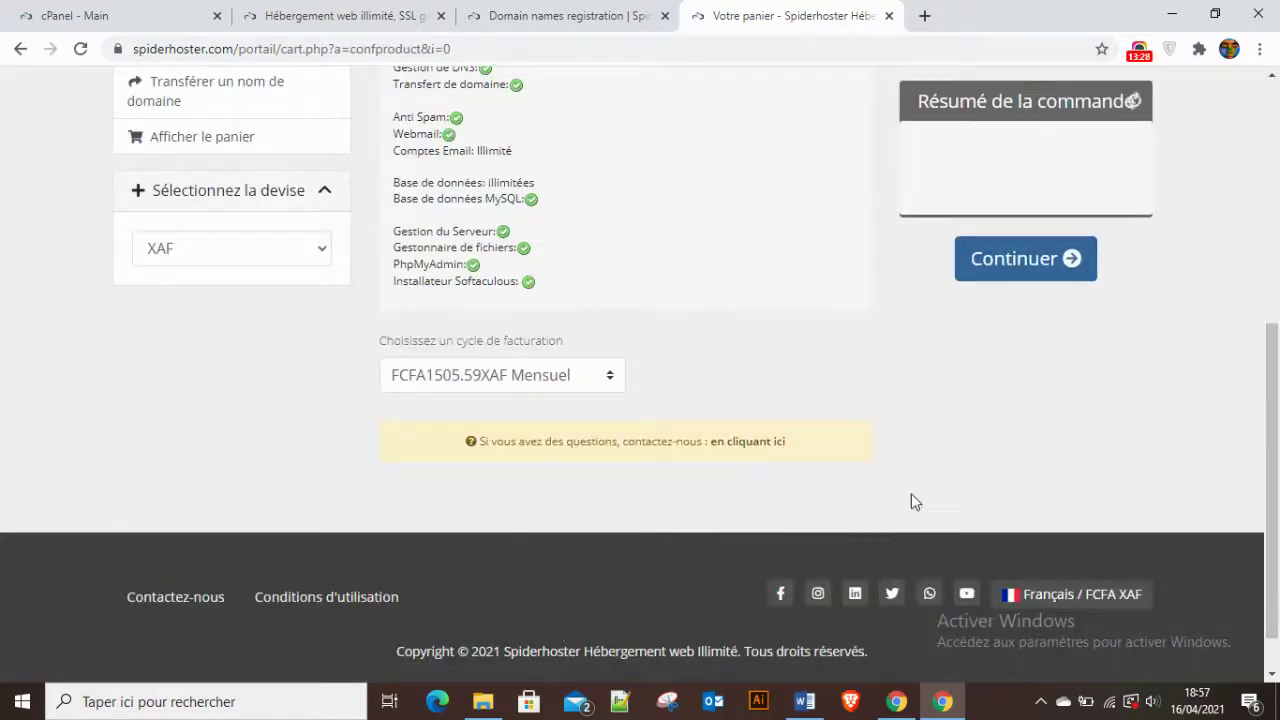
scroll(523, 309, "down", 1)
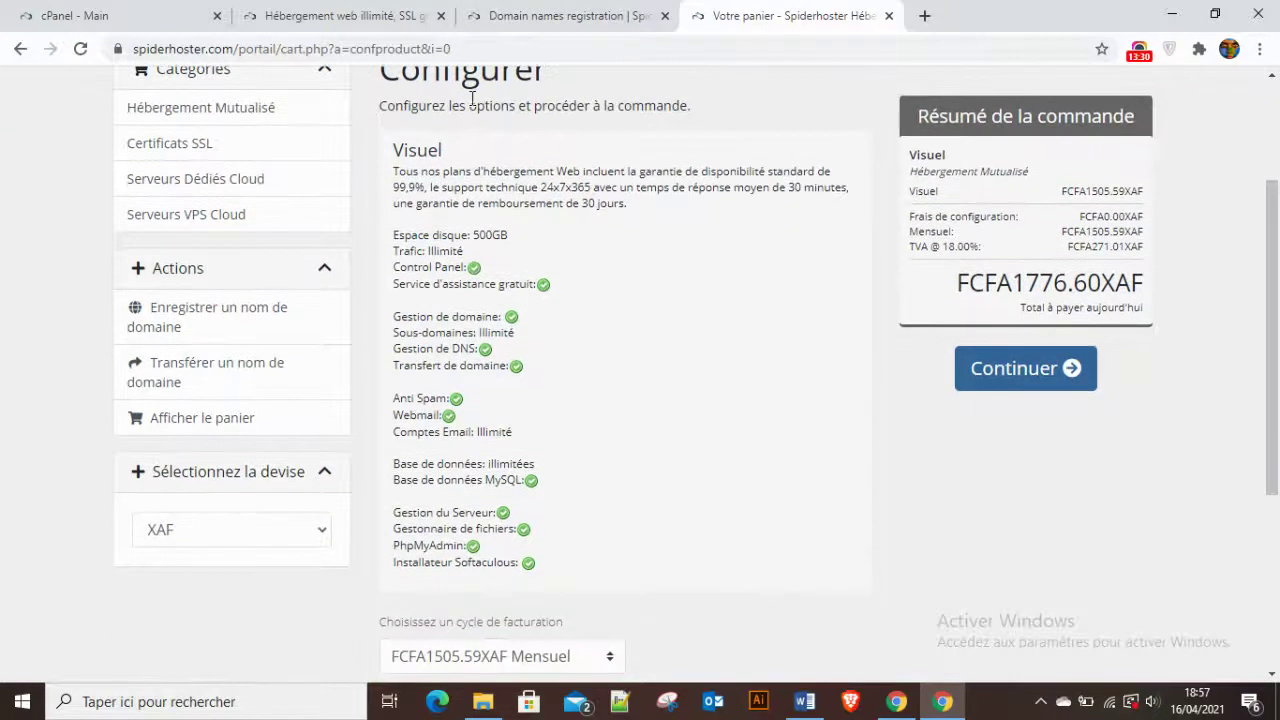
scroll(514, 262, "down", 1)
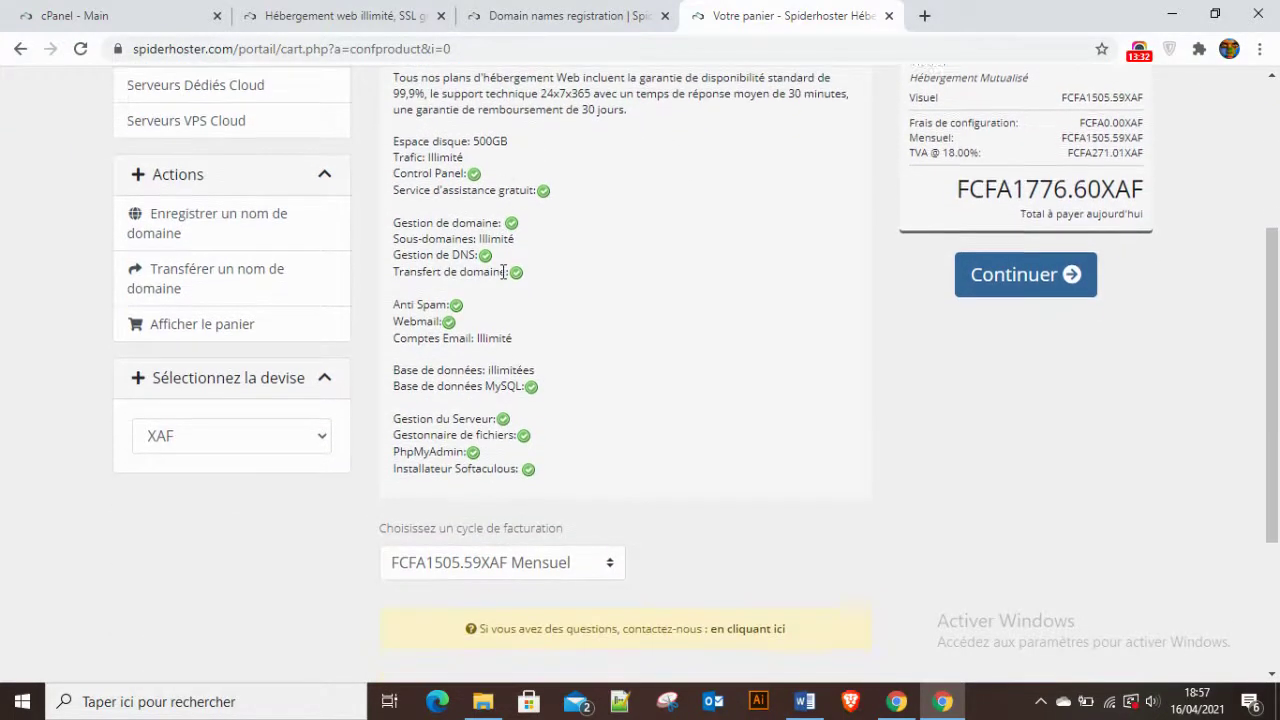
scroll(503, 272, "up", 1)
scroll(434, 334, "down", 4)
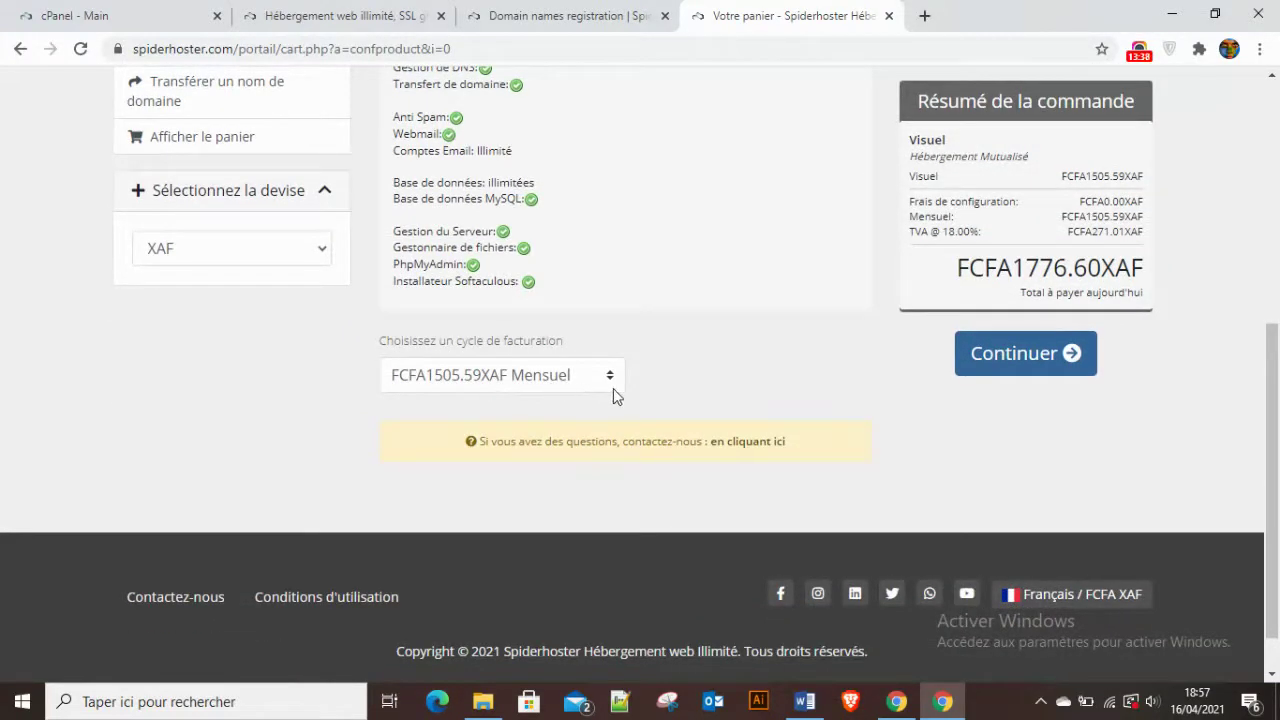
left_click(1086, 366)
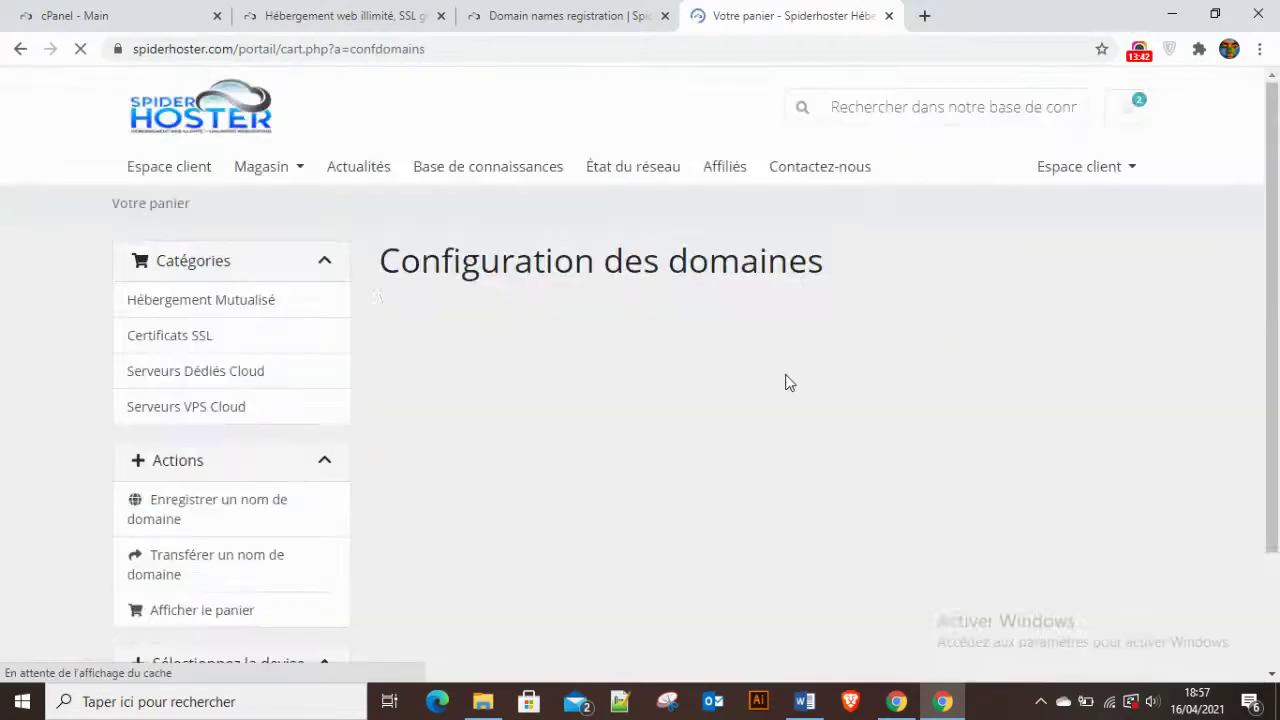
Pass domain configuration, review the FCFA13804.91XAF cart, and reopen Visuel's options with Modifier.
scroll(740, 405, "down", 2)
left_click(768, 415)
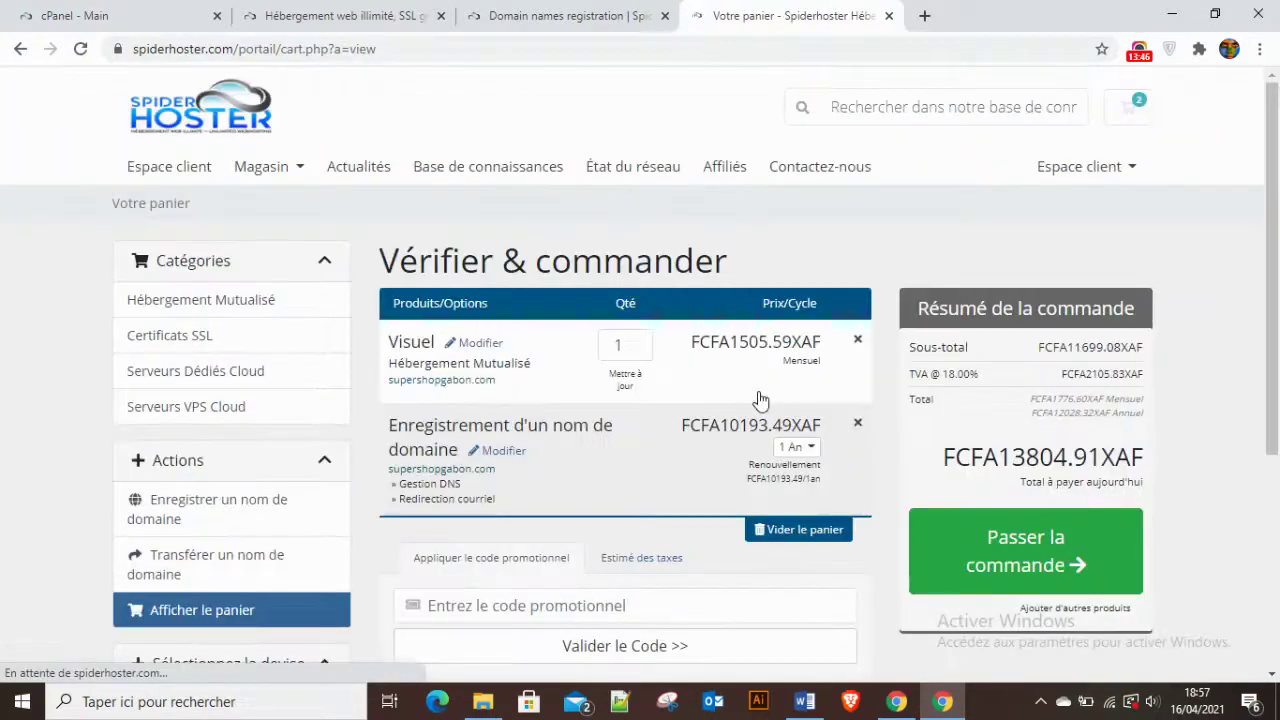
scroll(760, 400, "down", 1)
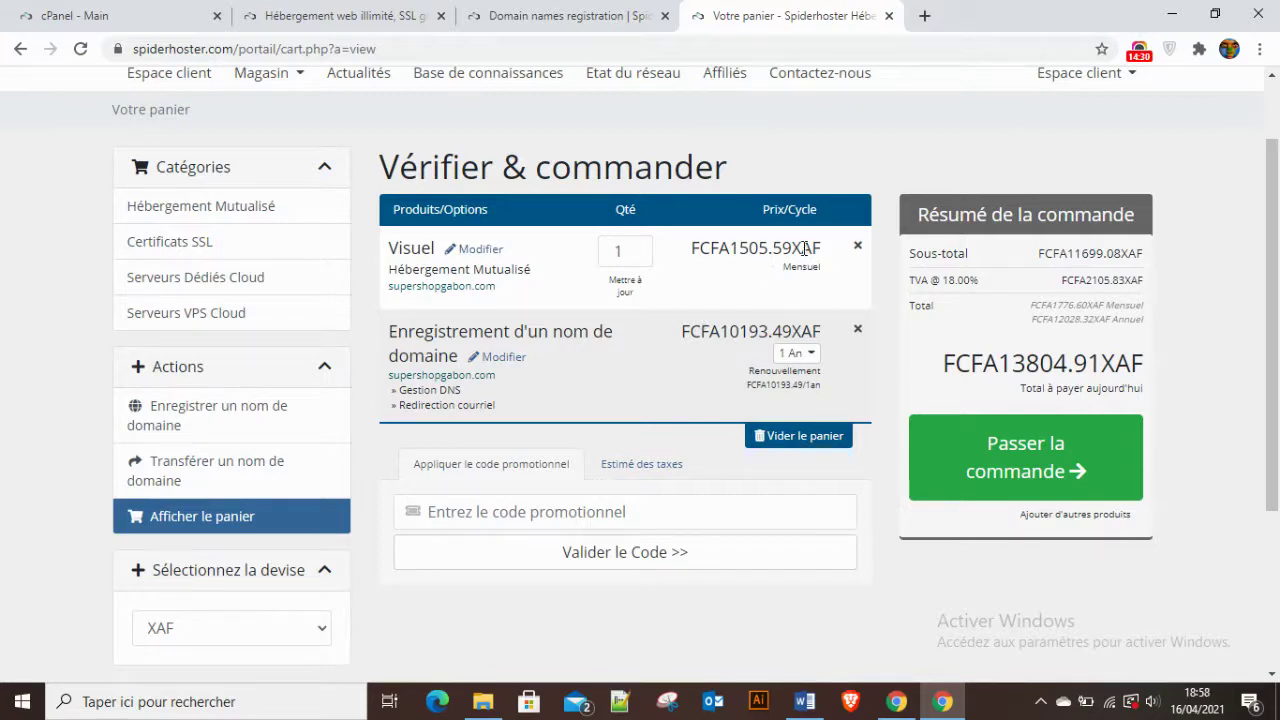
left_click(484, 252)
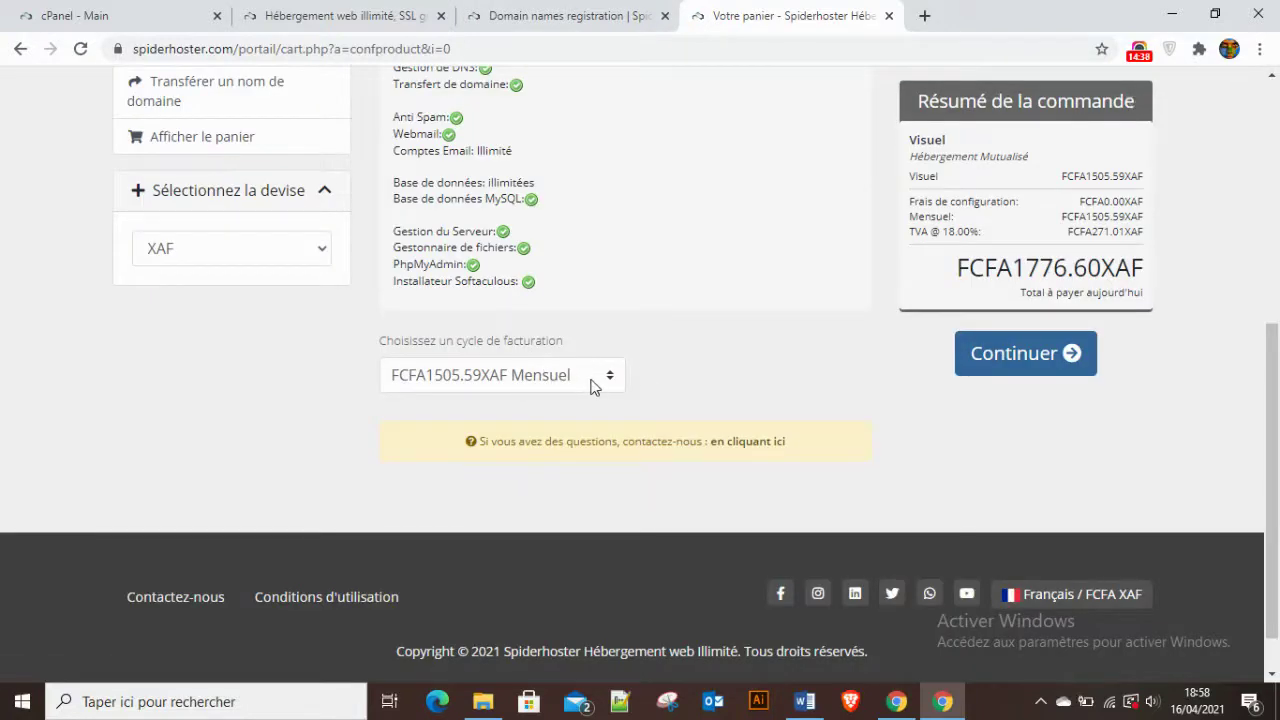
Change Visuel's billing cycle to Annuel at FCFA18067.09XAF and continue.
left_click(608, 381)
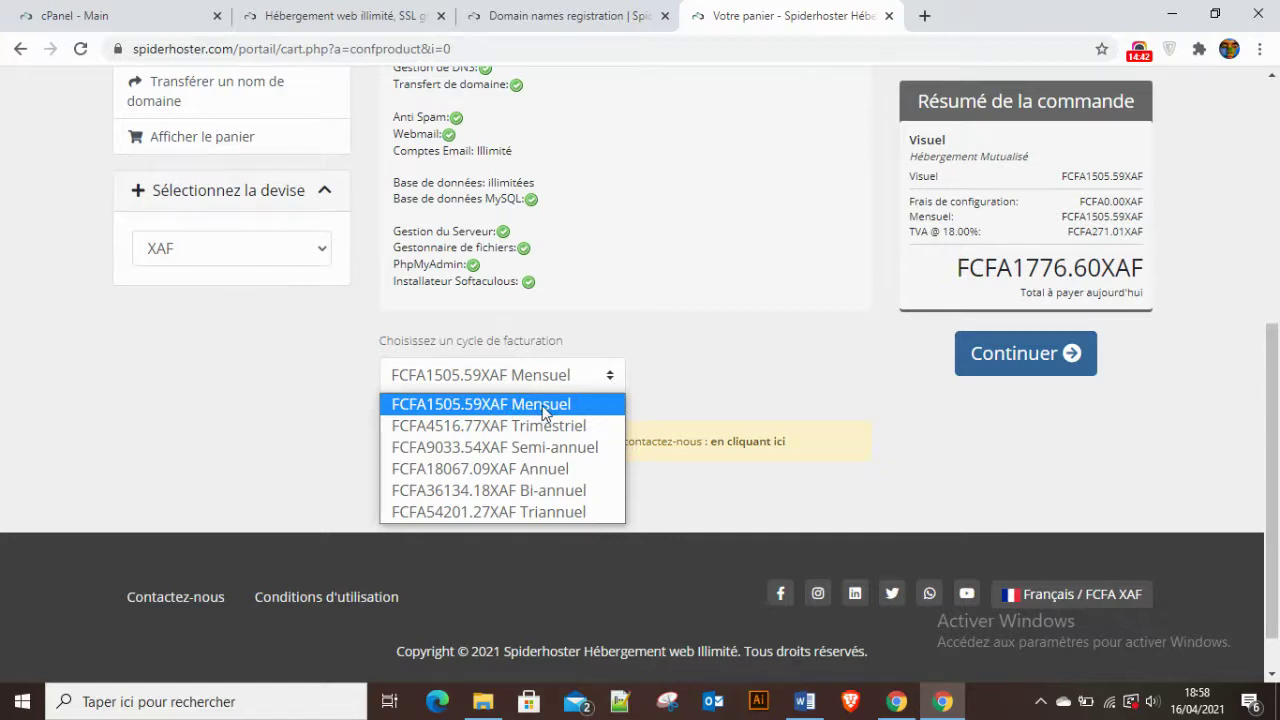
left_click(464, 471)
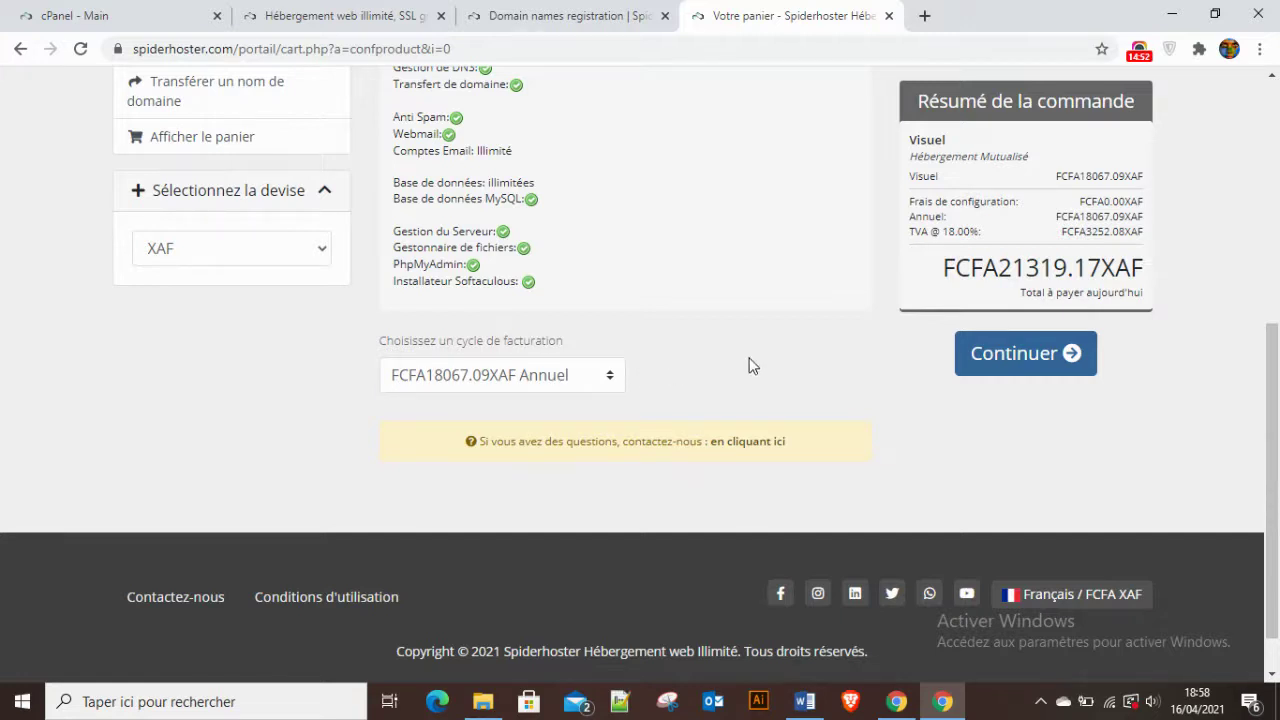
left_click(974, 366)
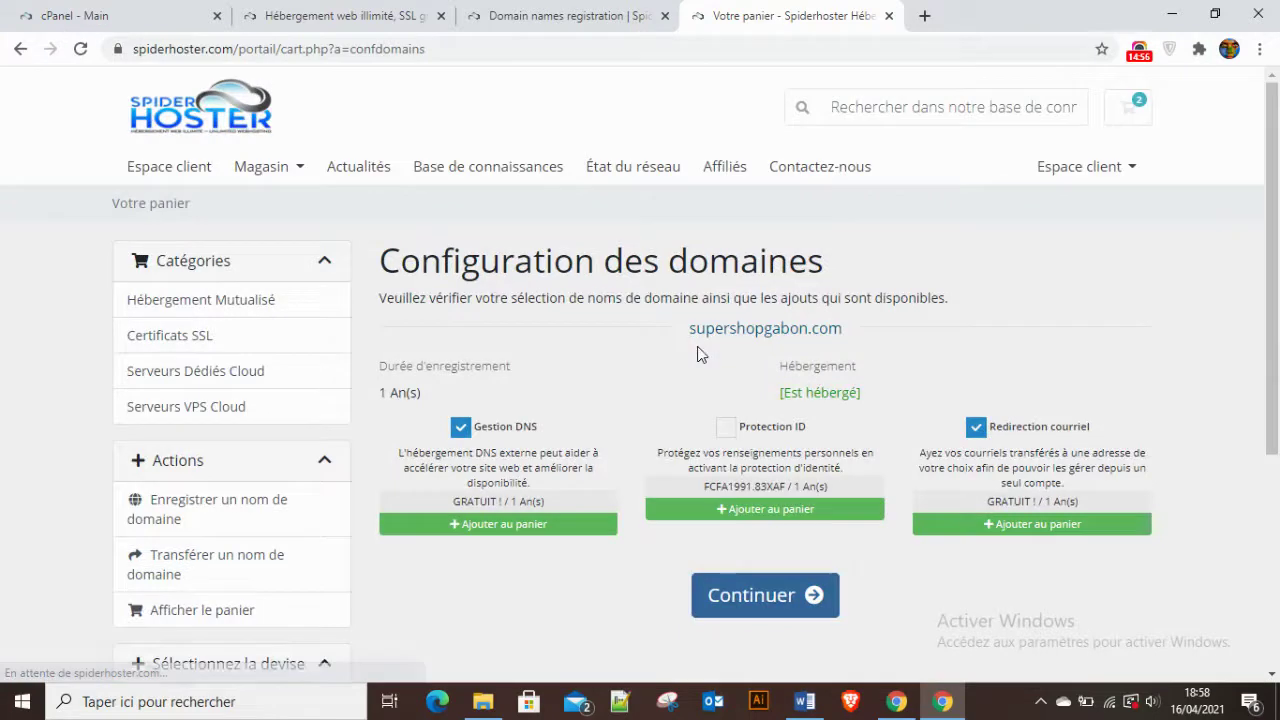
Accept the domain options and check out the FCFA33347.48XAF order.
left_click(712, 598)
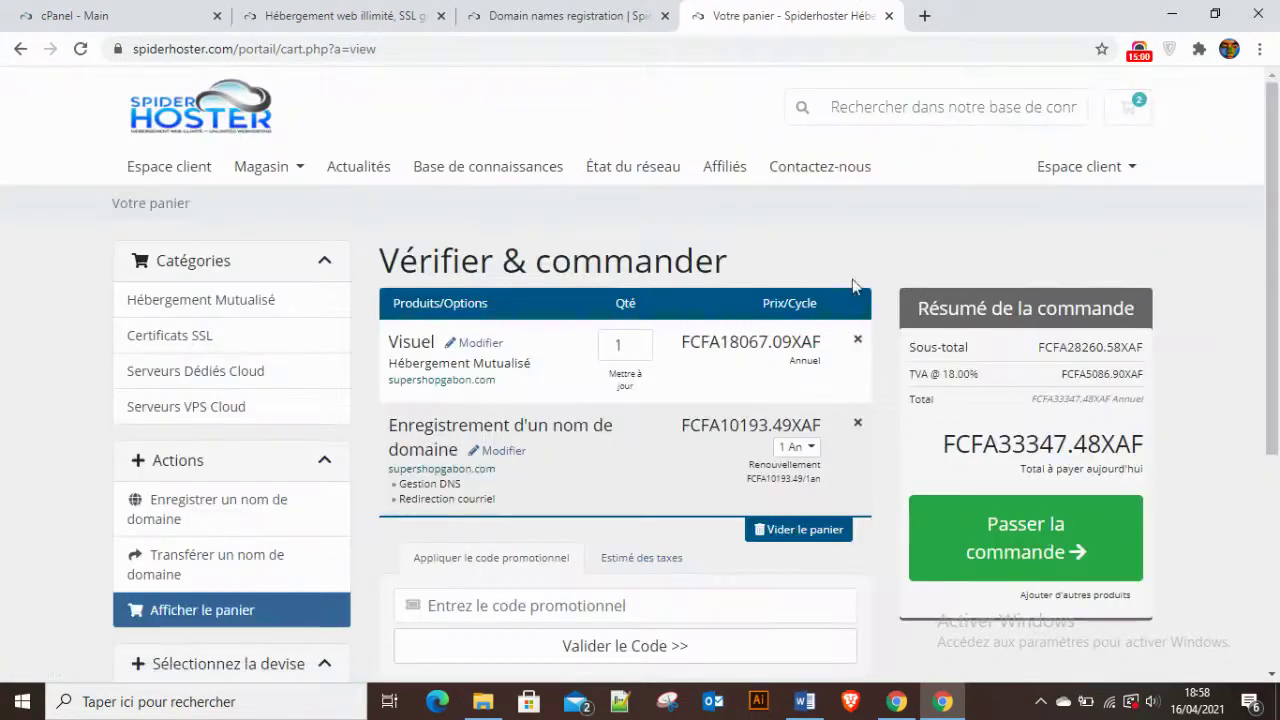
scroll(695, 257, "down", 2)
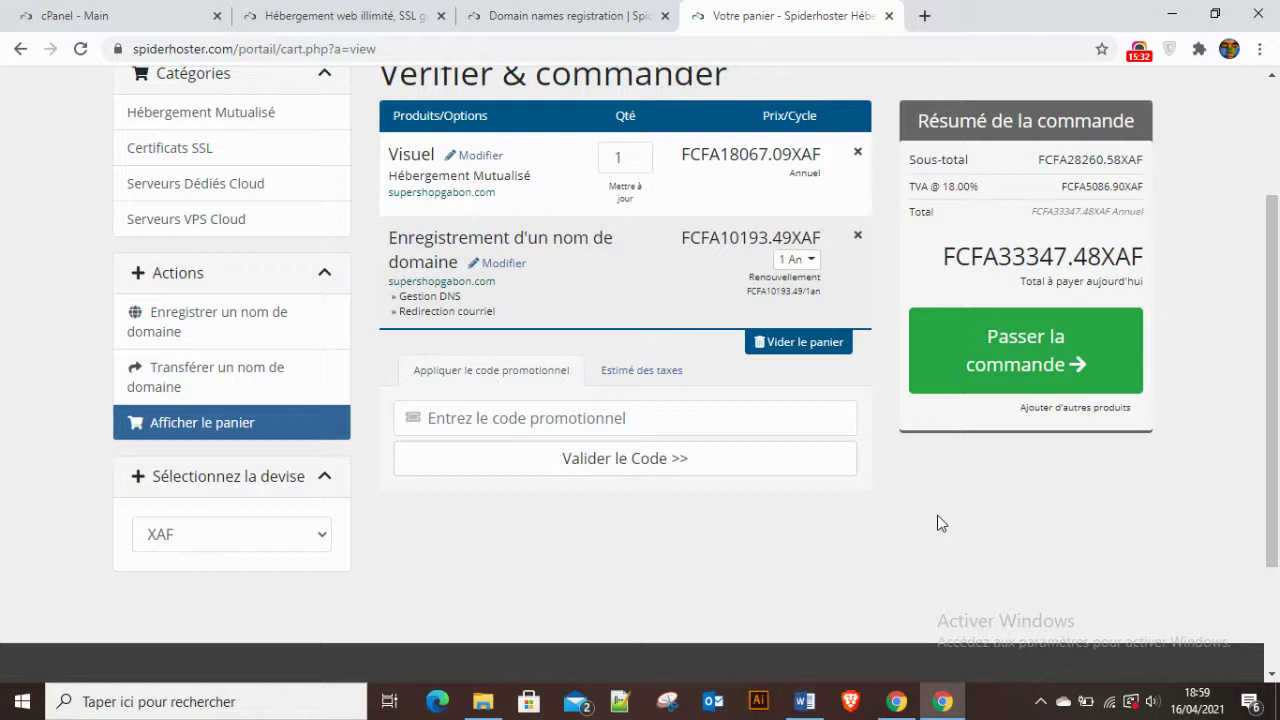
left_click(1012, 358)
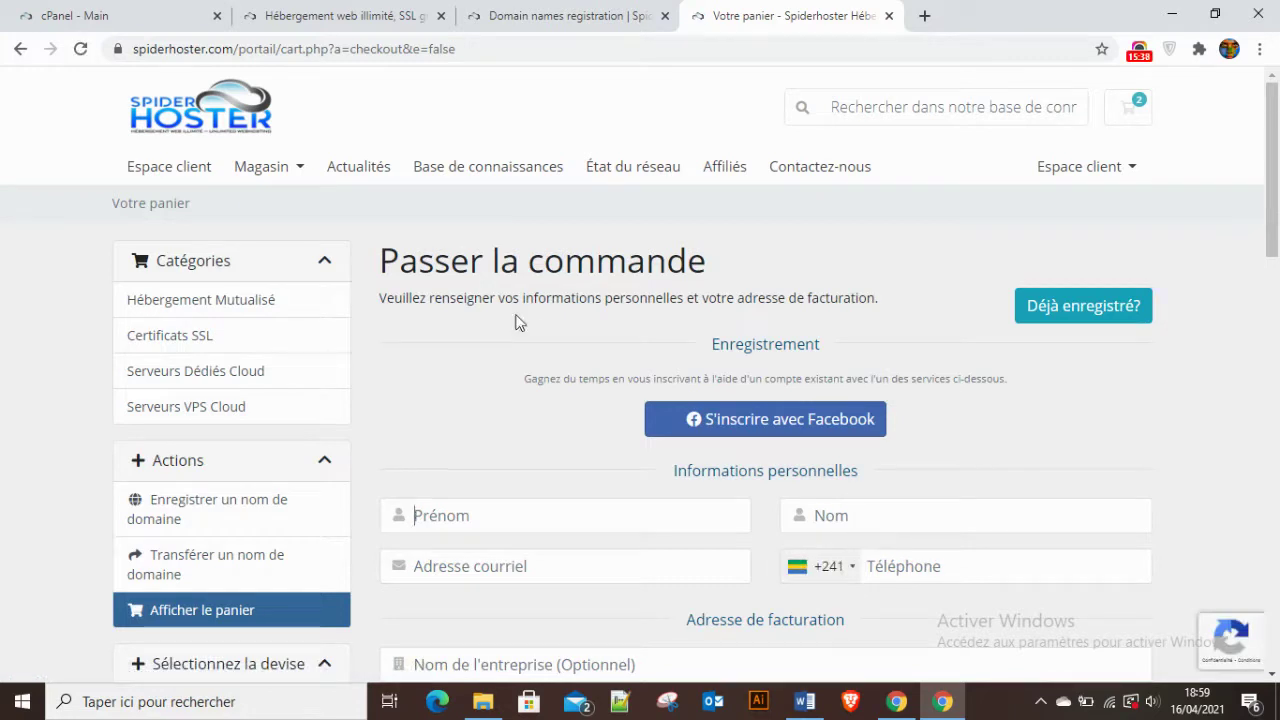
Enter the customer's first name in the checkout form, correcting a typo.
scroll(680, 366, "down", 3)
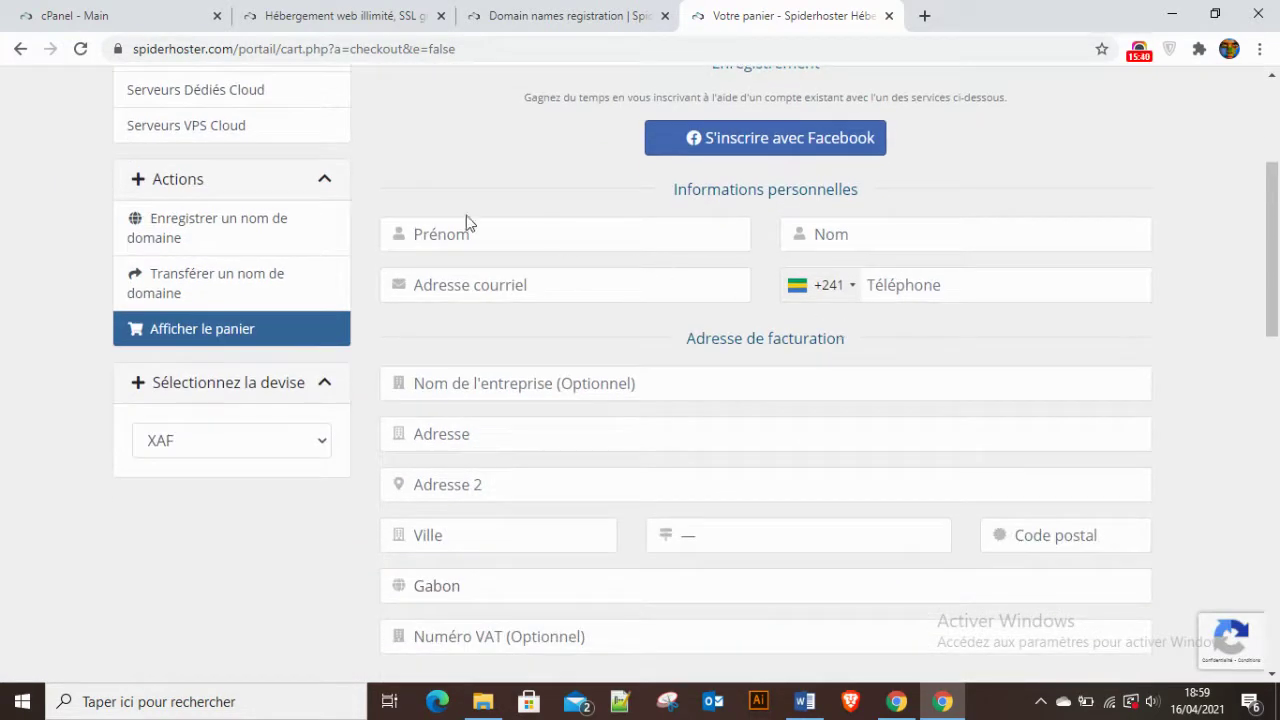
scroll(594, 463, "down", 5)
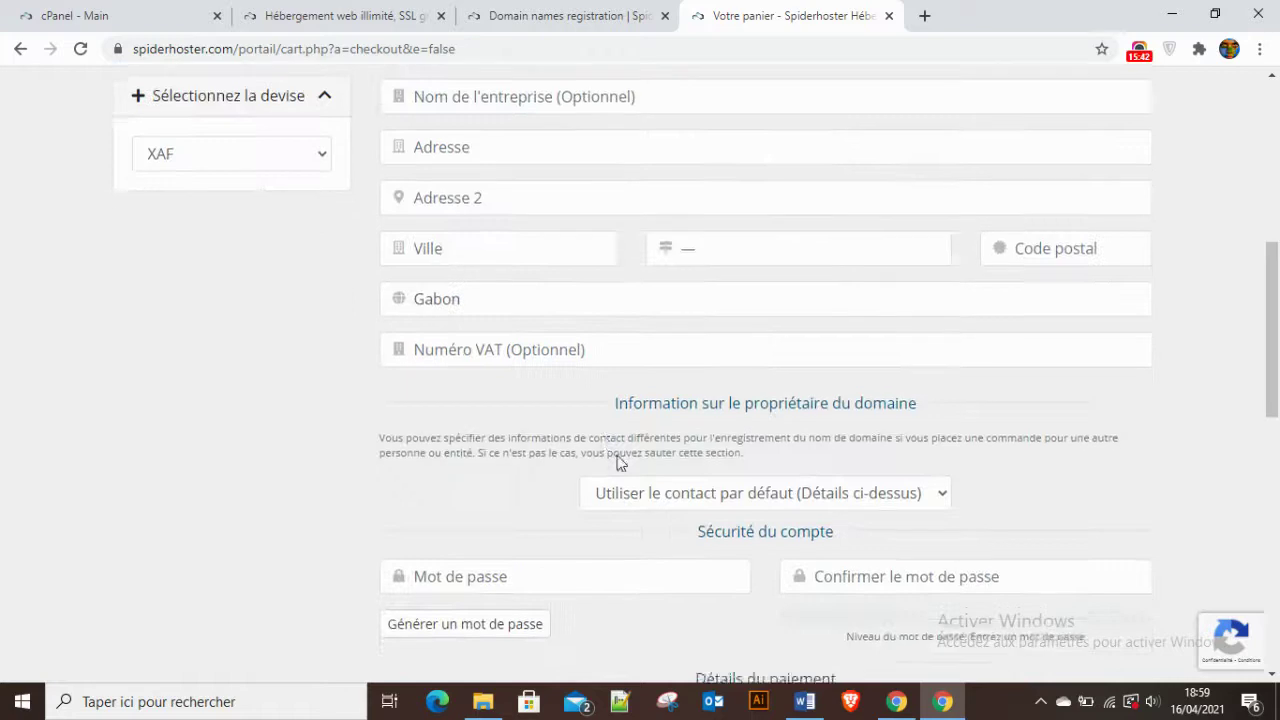
scroll(631, 466, "up", 4)
scroll(631, 466, "up", 1)
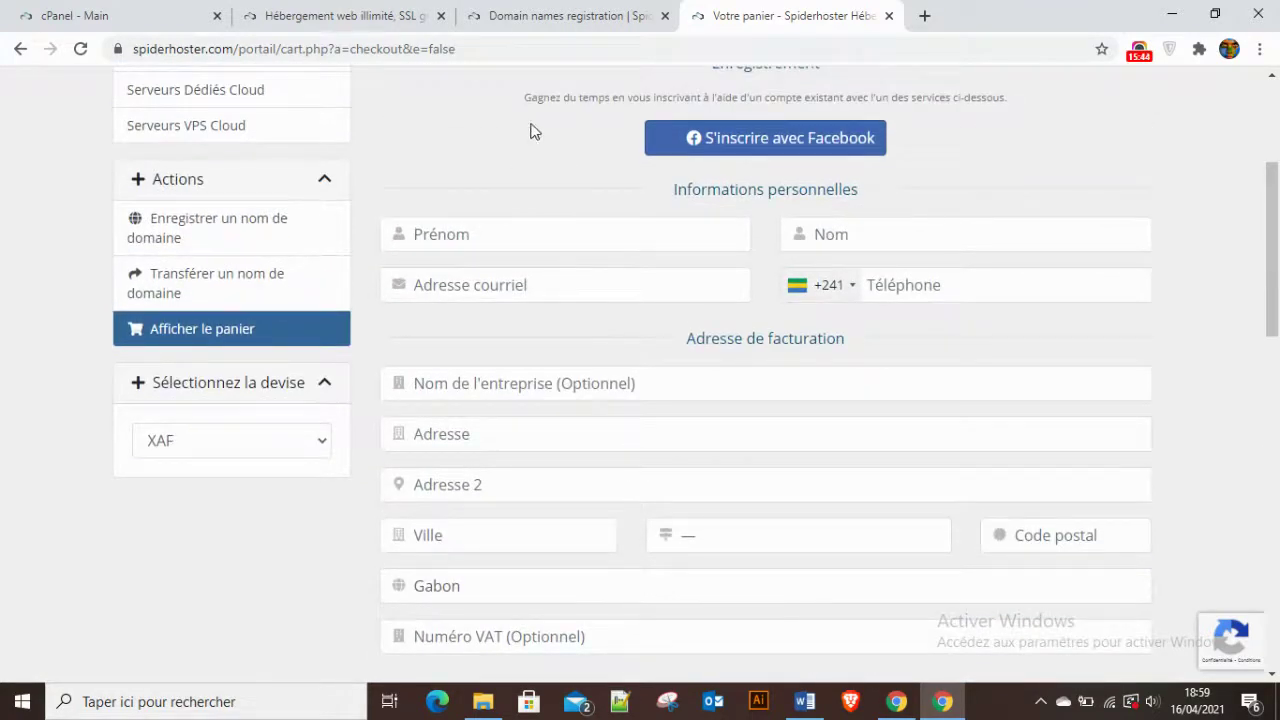
scroll(529, 129, "up", 2)
scroll(447, 341, "down", 2)
scroll(457, 189, "up", 1)
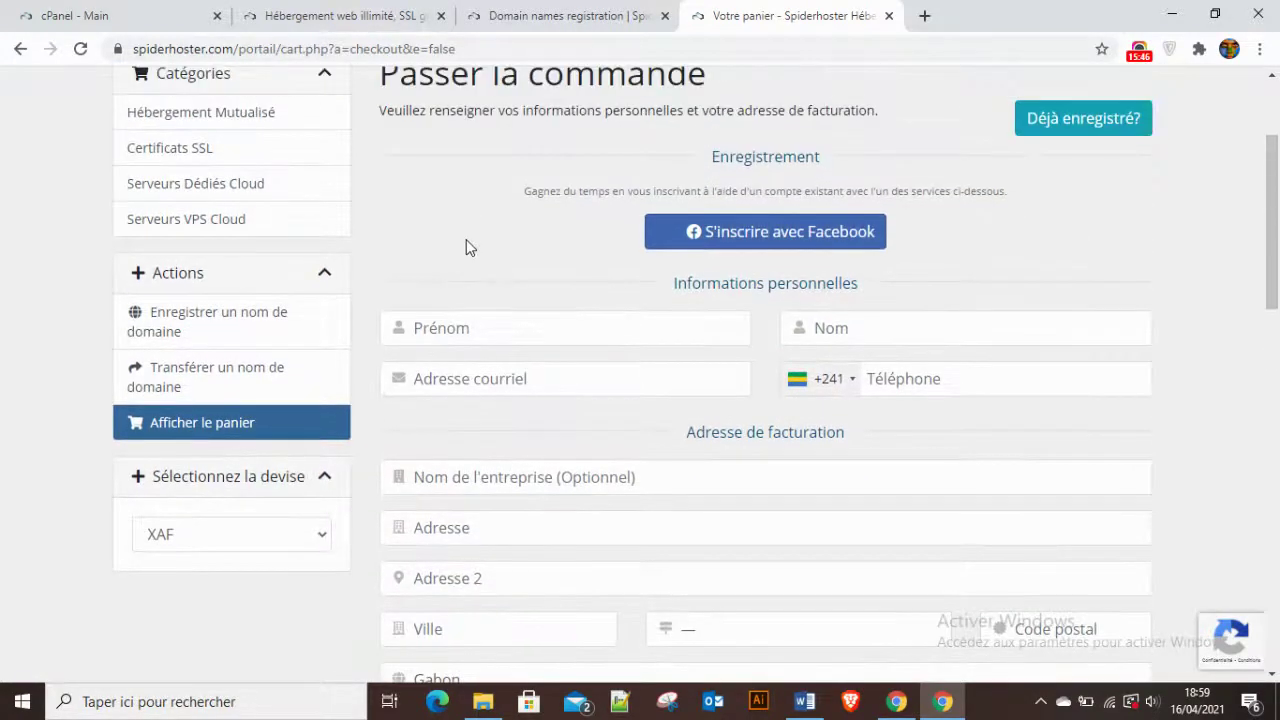
type("Johon")
key("BackSpace")
key("BackSpace")
type("ohn")
Autofill the contact details and replace the e-mail with the customer's correct address.
left_click(852, 327)
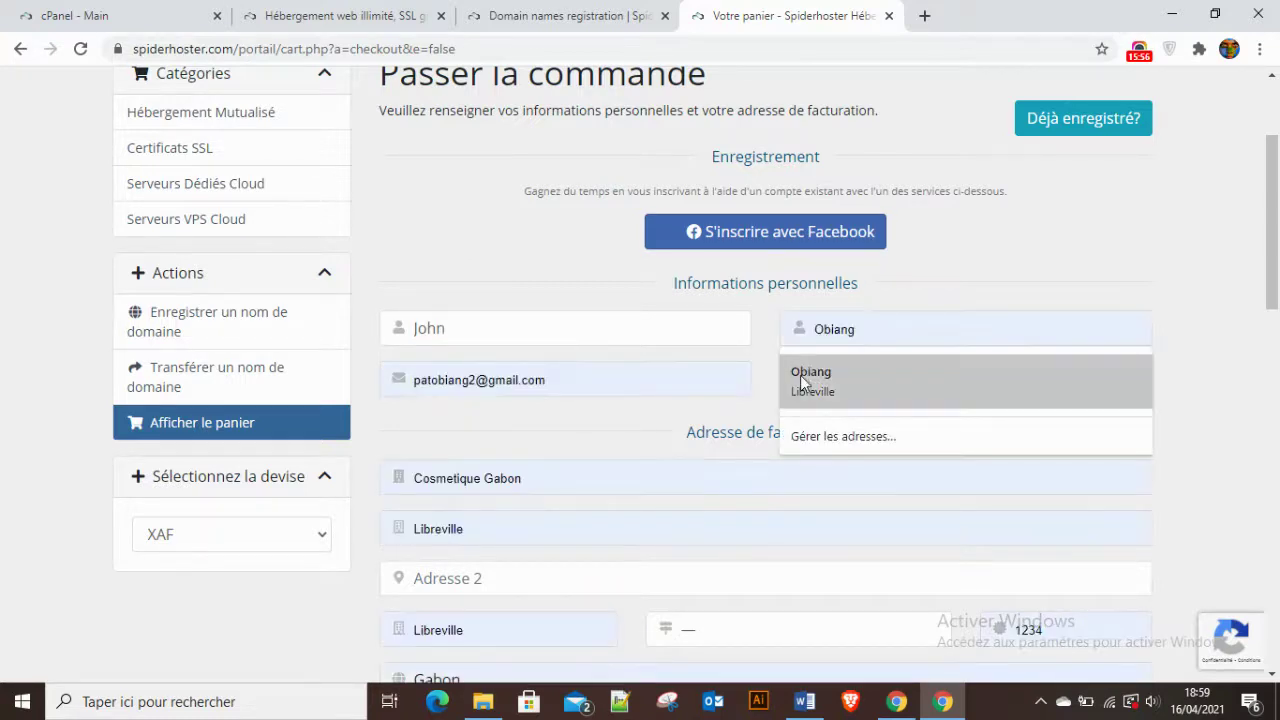
left_click(800, 377)
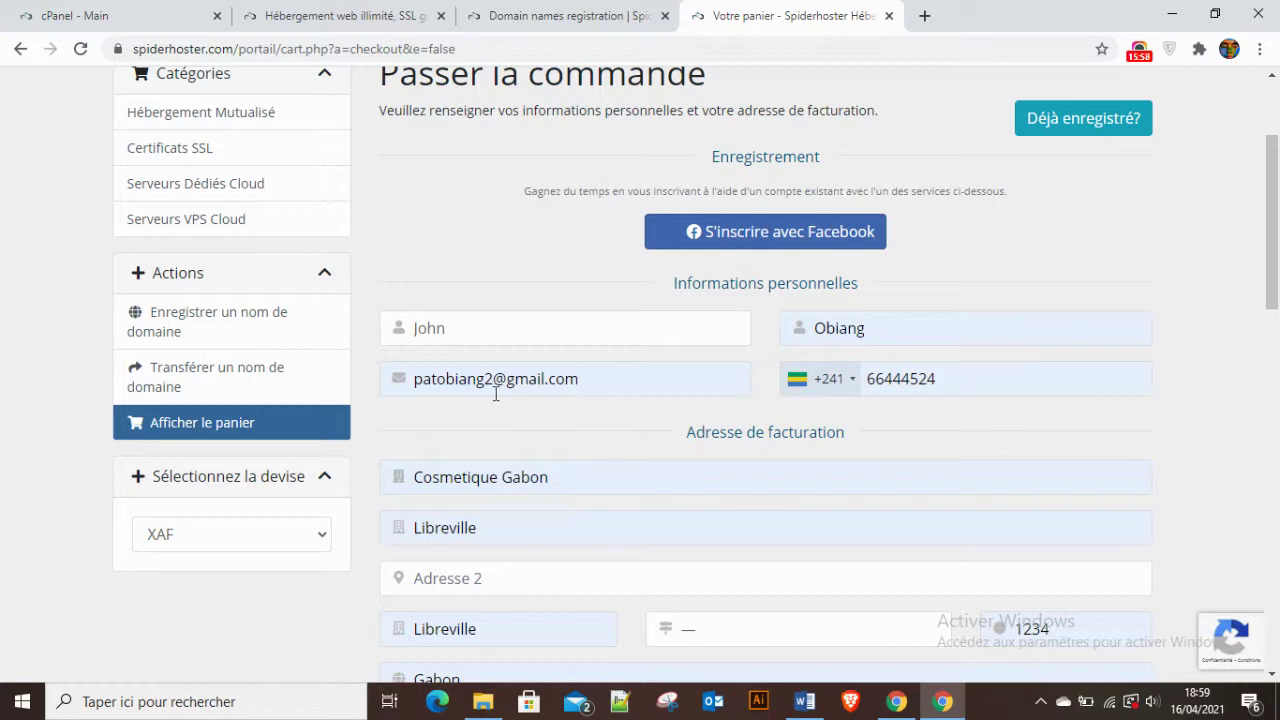
left_click_drag(585, 375, 379, 380)
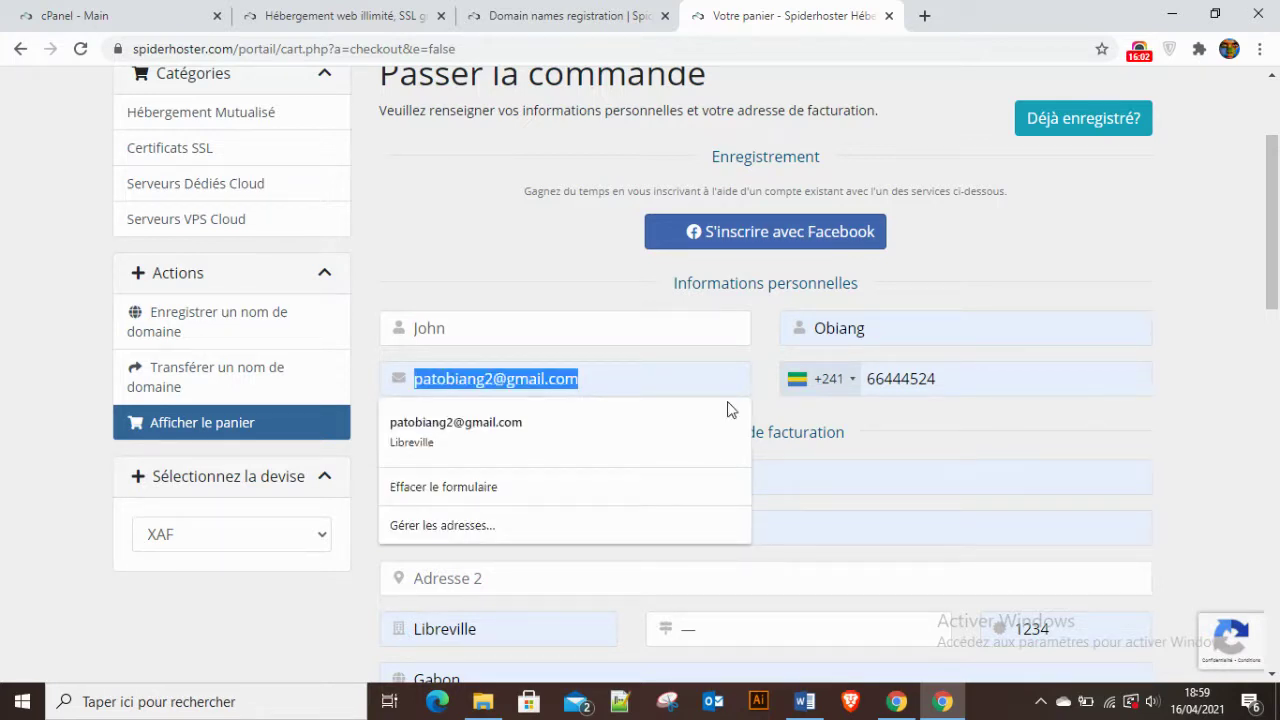
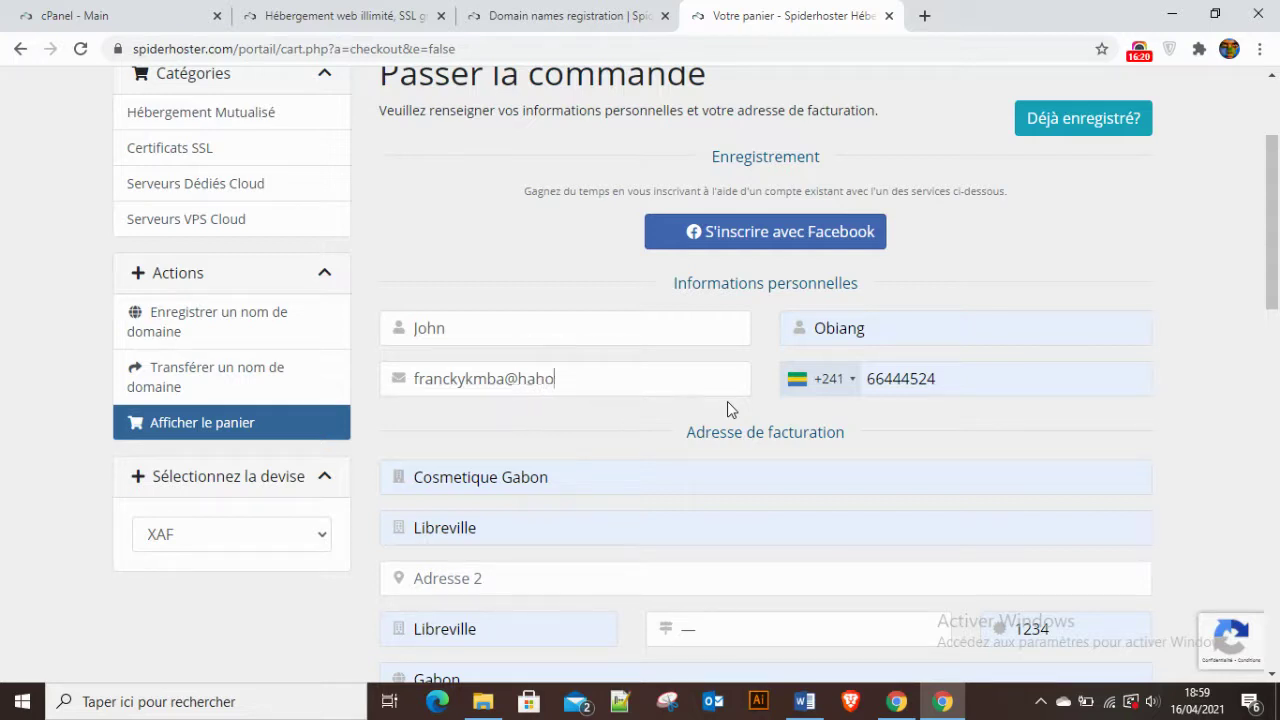
Keep Gabon +241 as the phone number's country code.
scroll(572, 480, "down", 1)
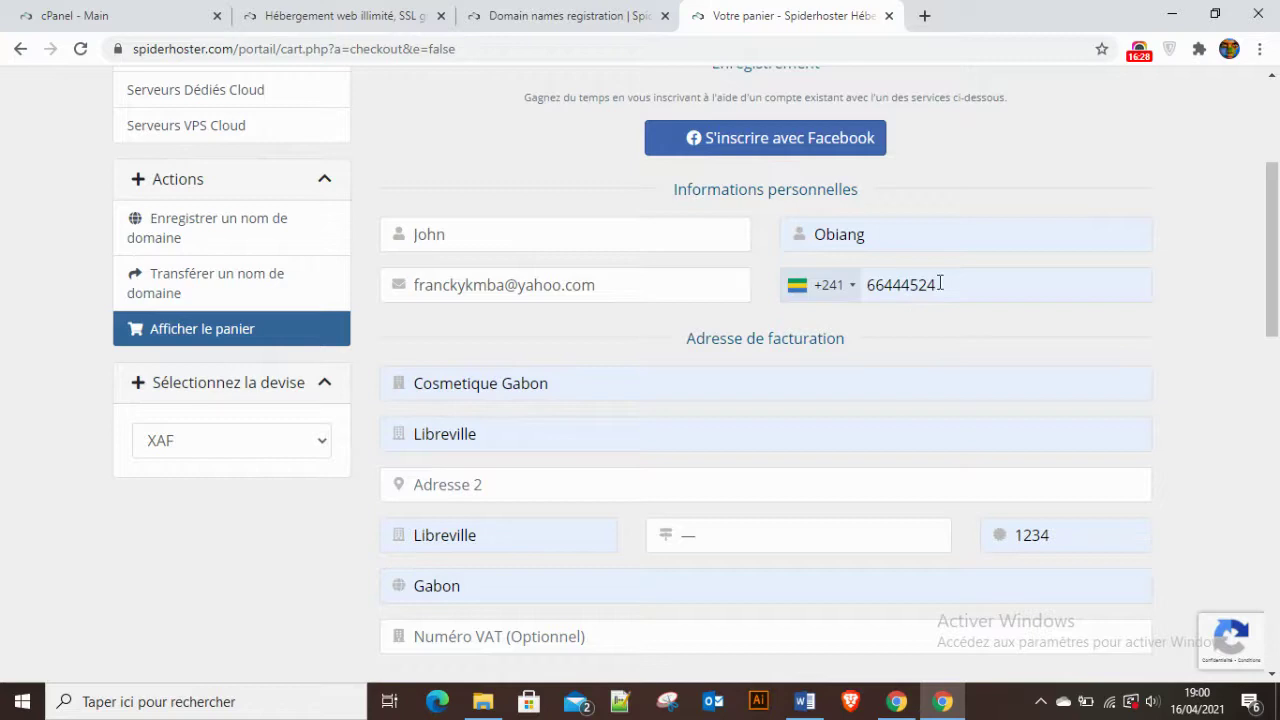
left_click(854, 293)
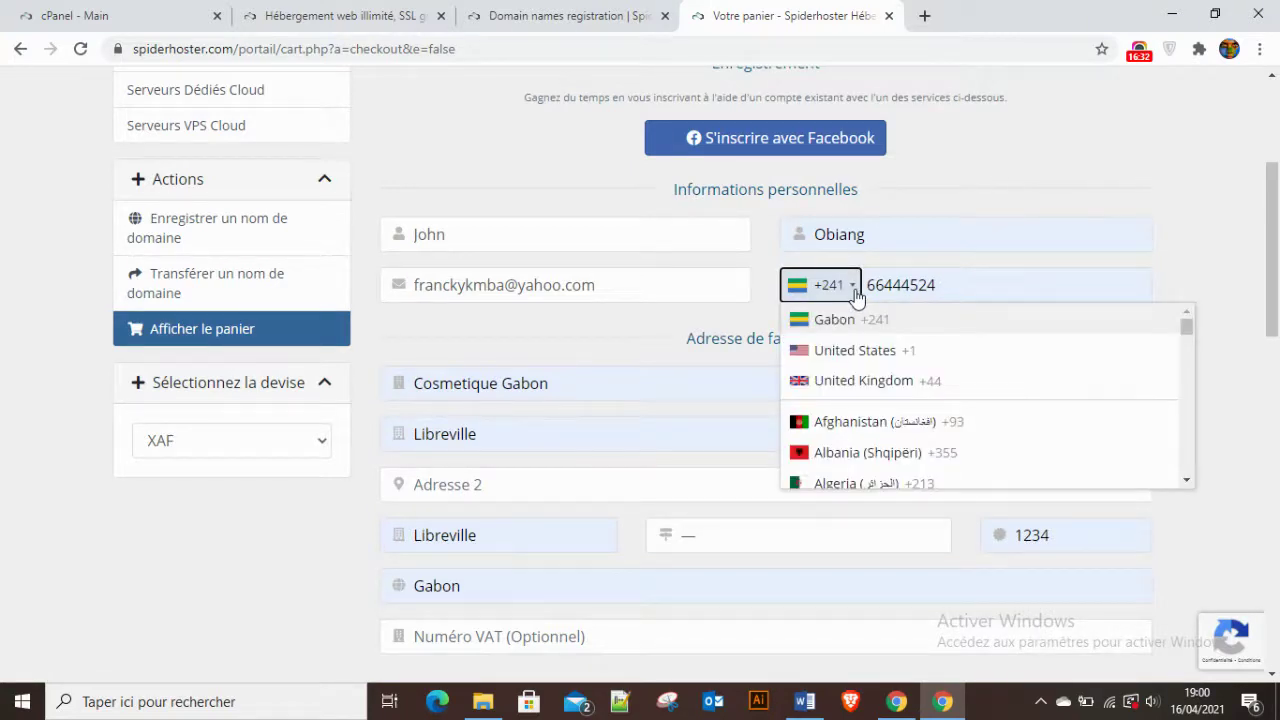
left_click(855, 294)
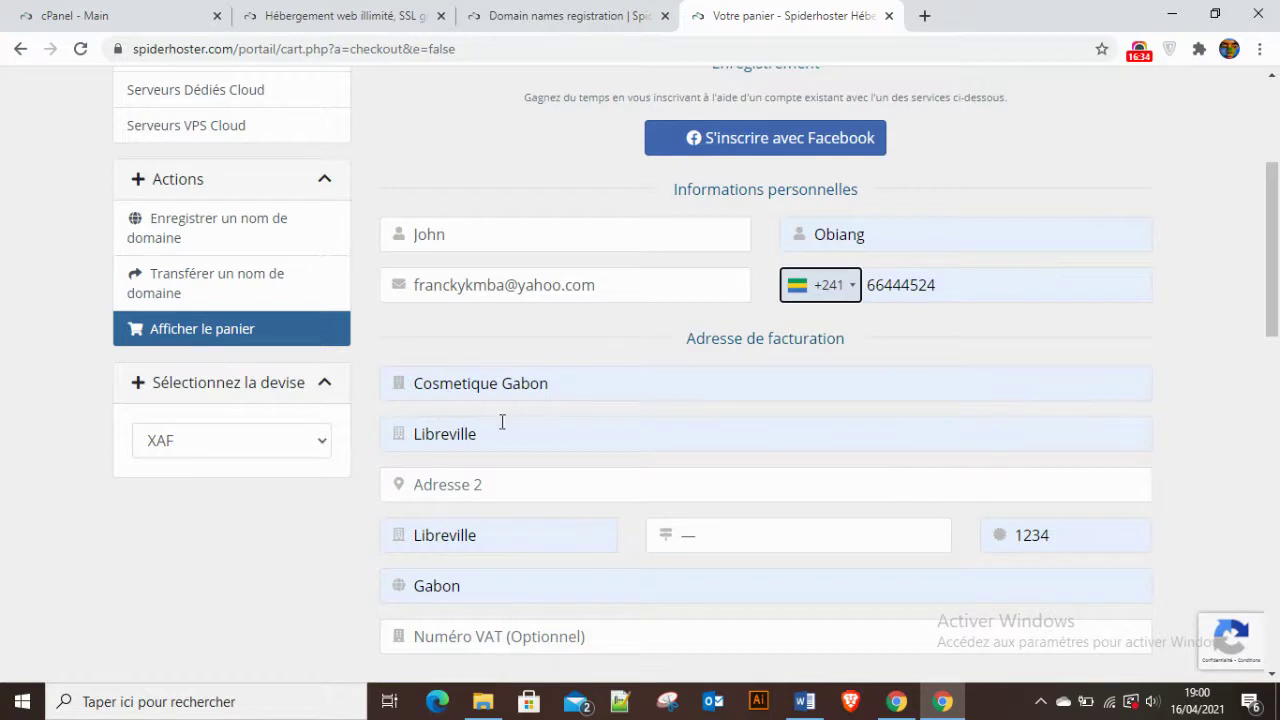
scroll(498, 421, "down", 1)
Replace the billing company name with 'Super Shop Gabon'.
left_click(548, 290)
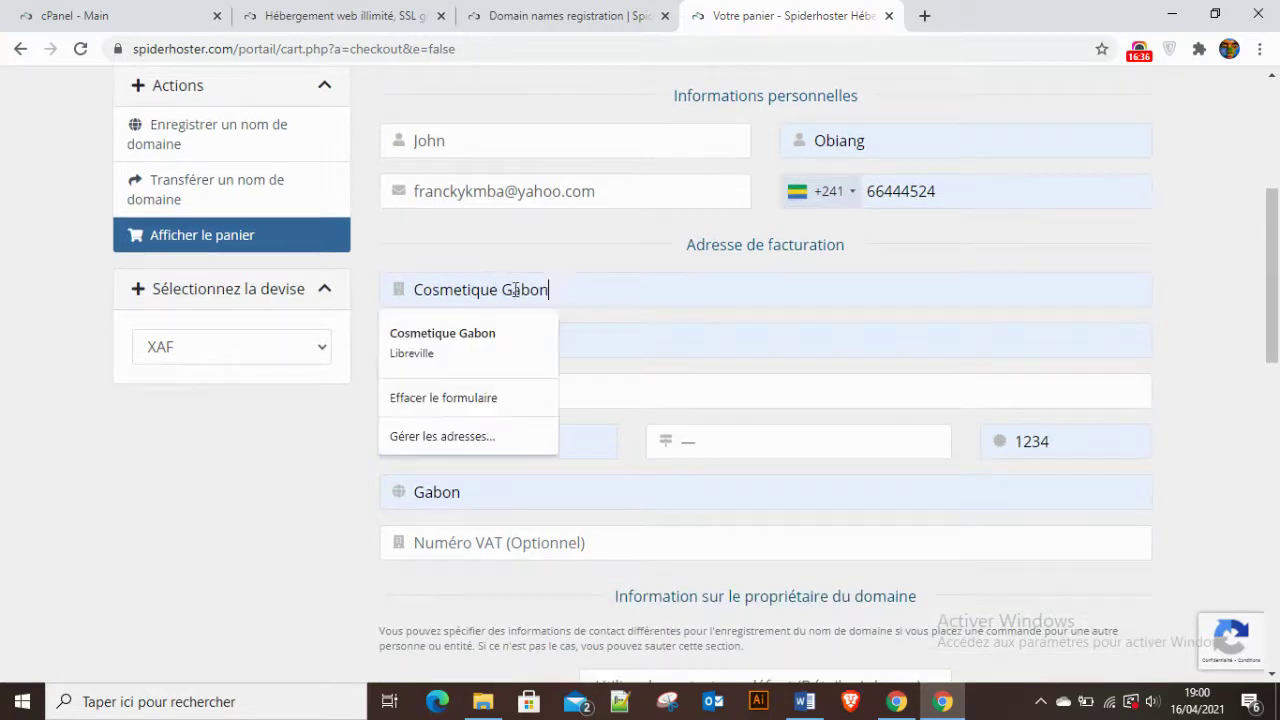
triple_click(515, 289)
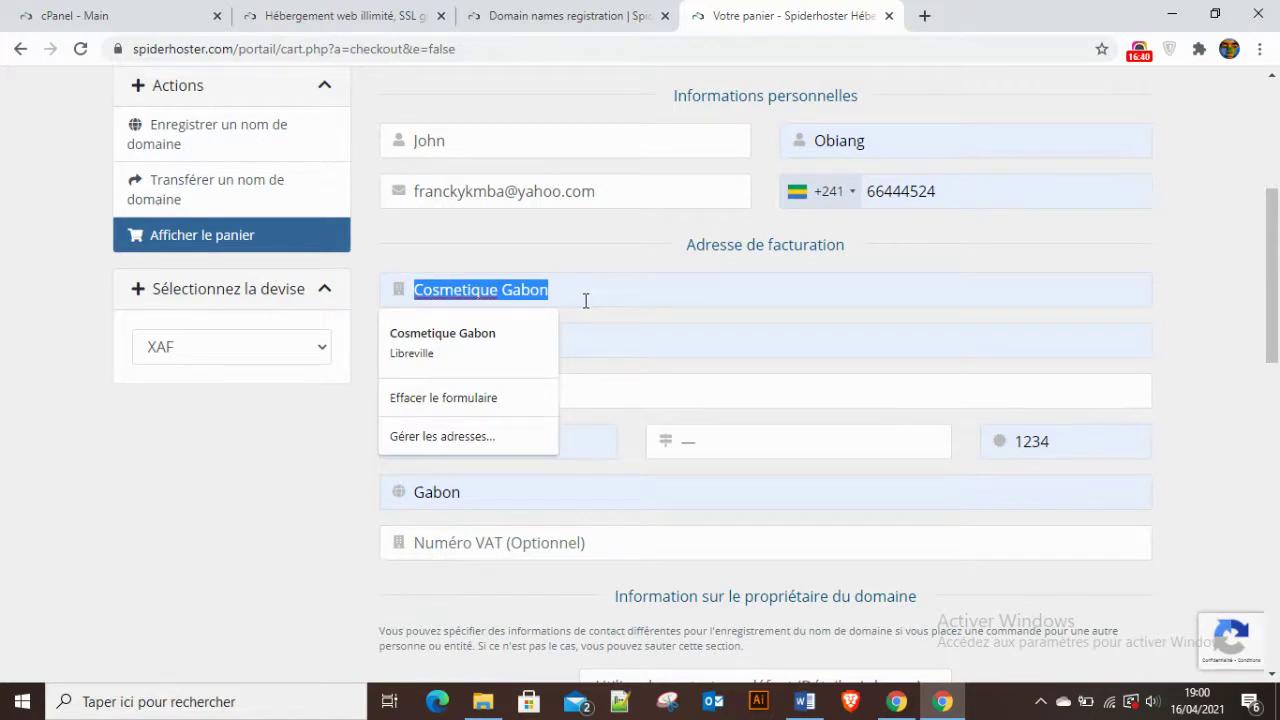
type("Super")
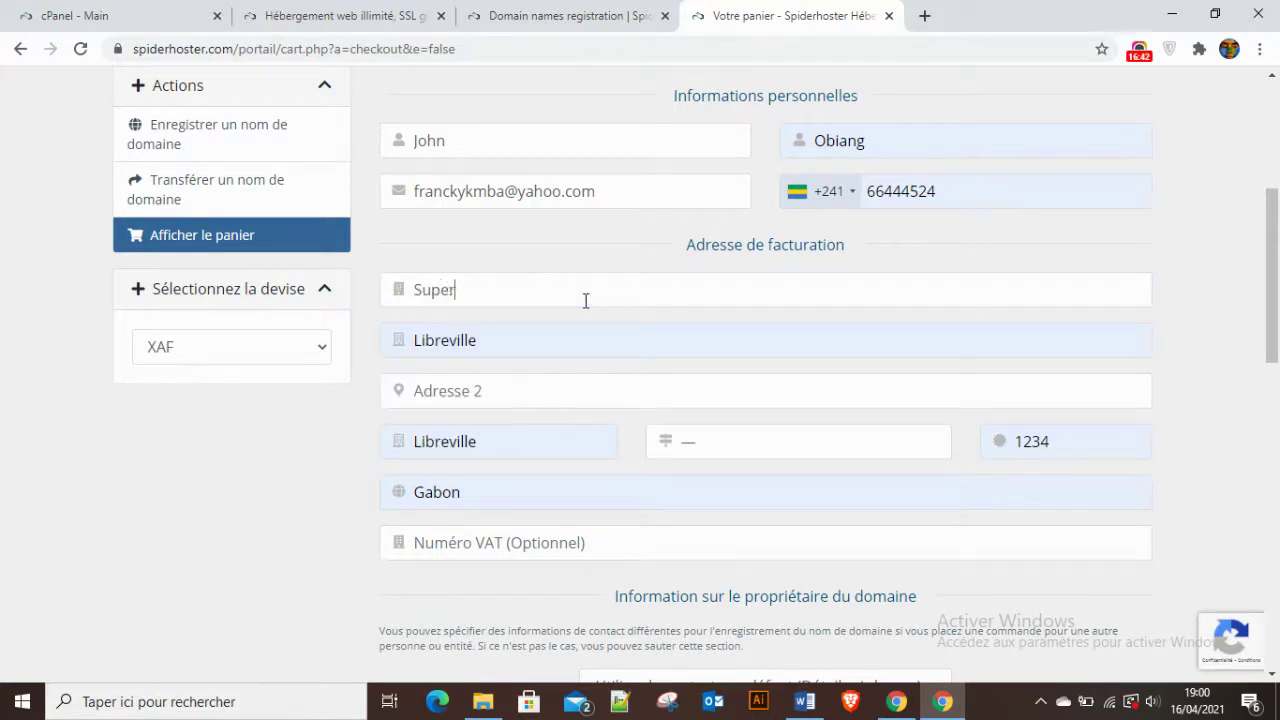
type(" Shop Gabon")
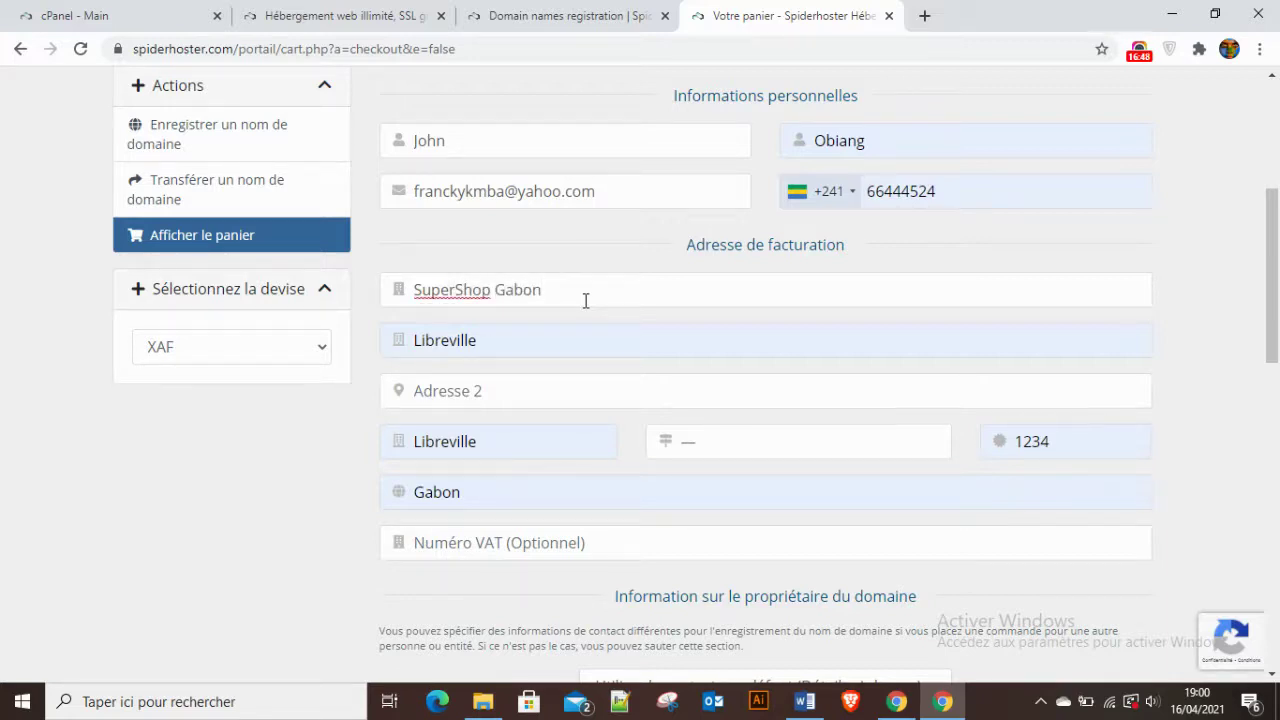
Check that the billing postcode stays 1234, then move down to the account security section.
left_click(1058, 443)
double_click(1037, 441)
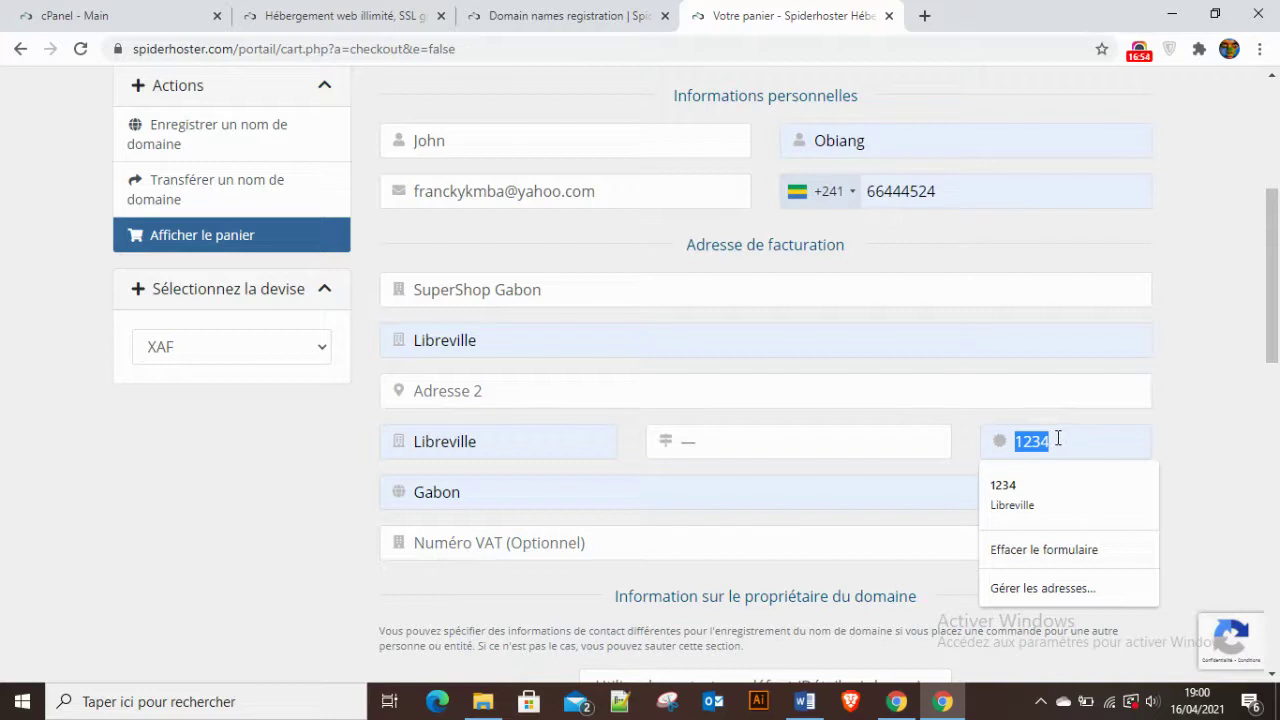
left_click(1058, 438)
left_click(1175, 450)
scroll(737, 511, "down", 3)
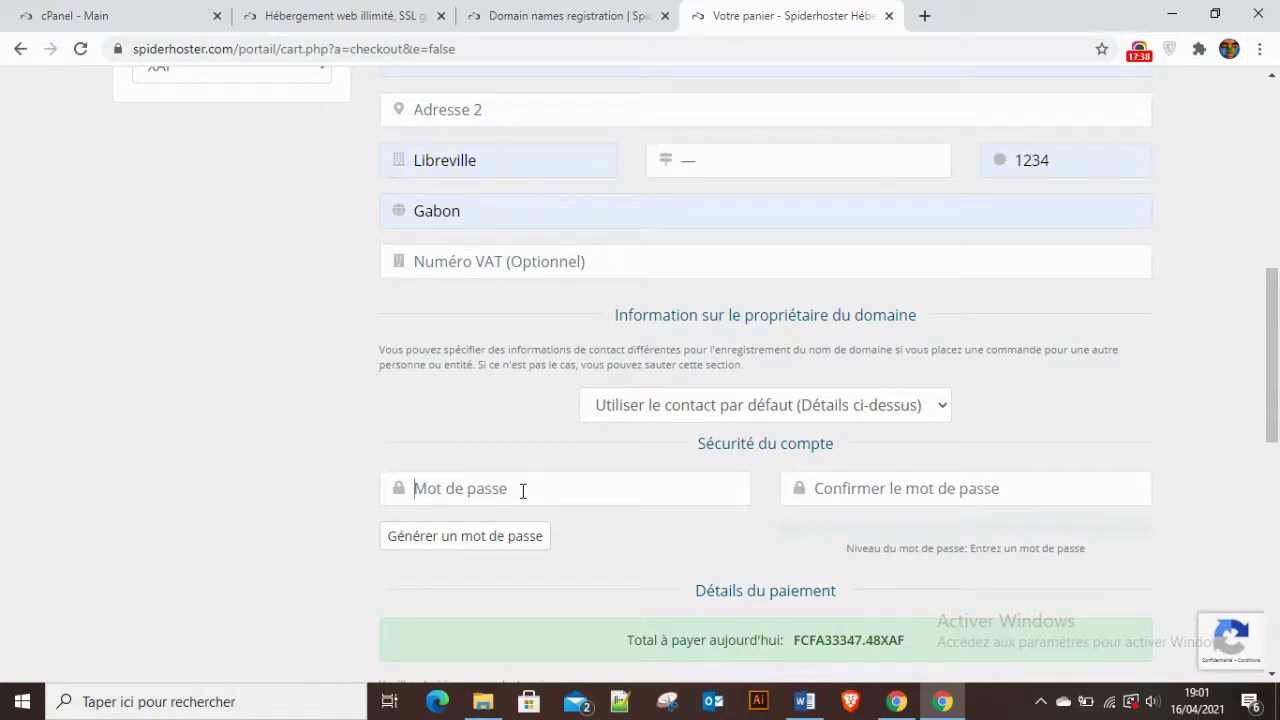
Enter the account password in both password fields, closing the password generator unused.
key("ctrl+v")
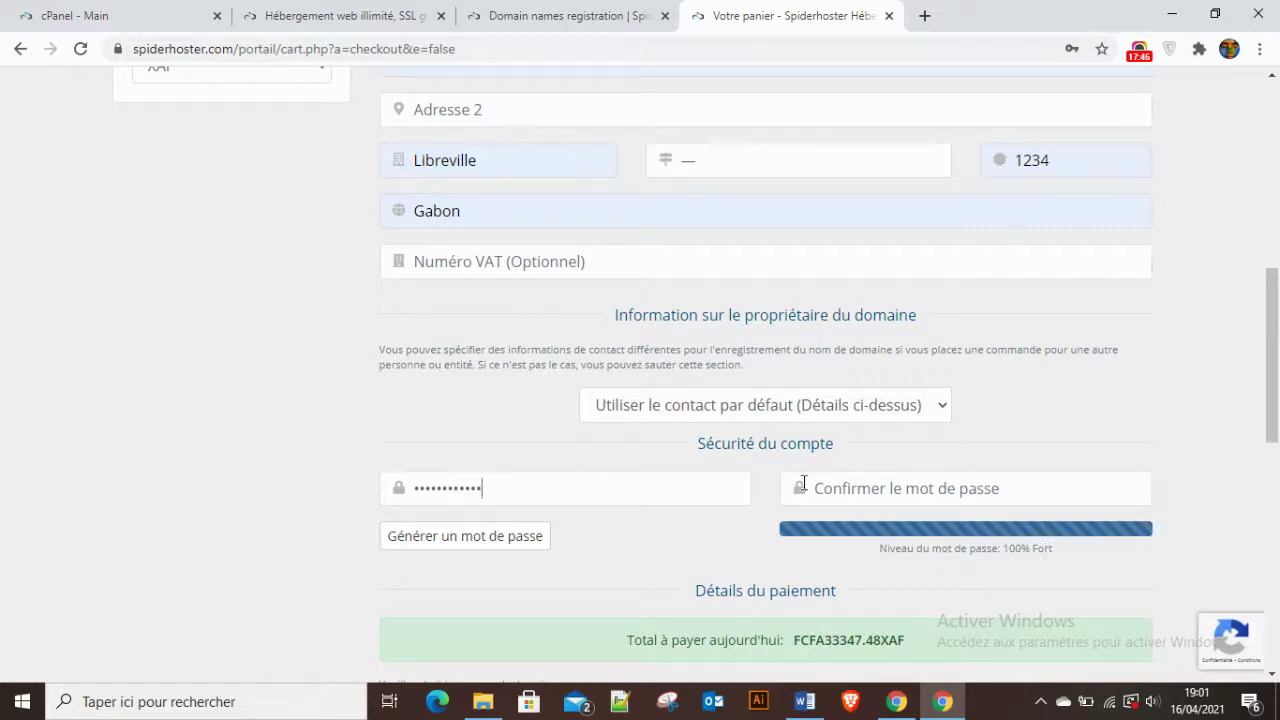
left_click(878, 488)
key("ctrl+v")
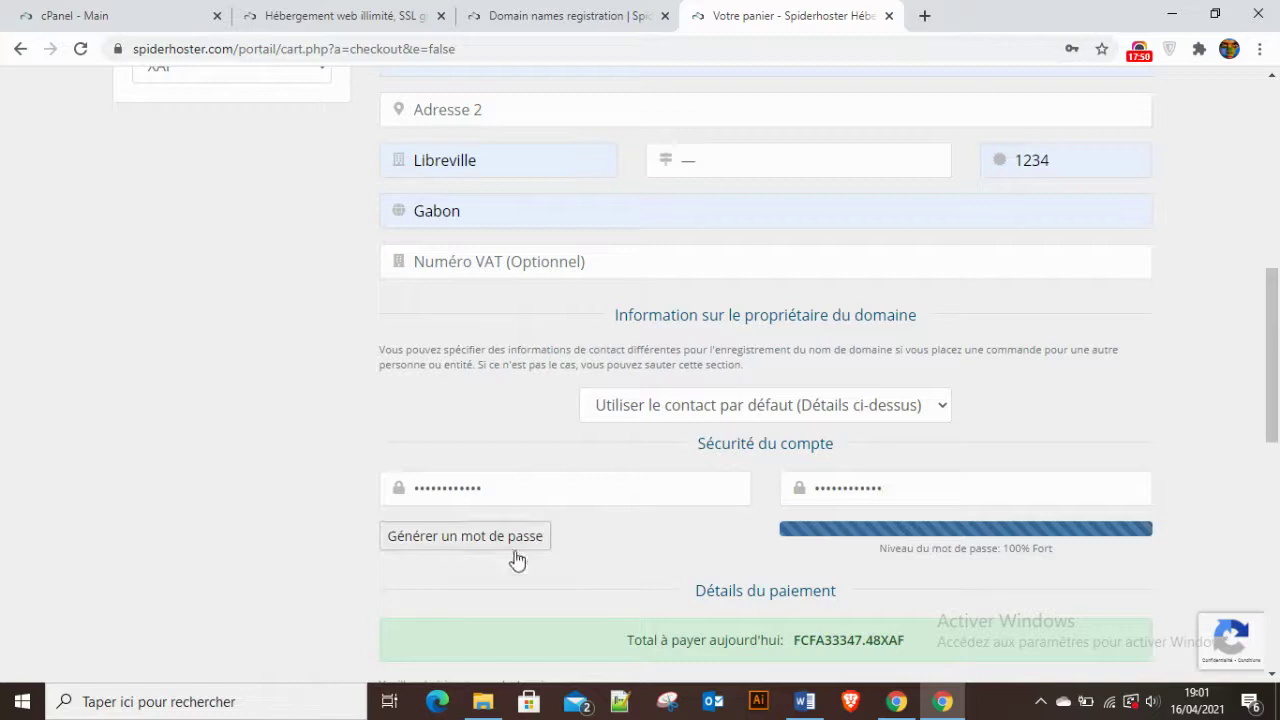
left_click(437, 544)
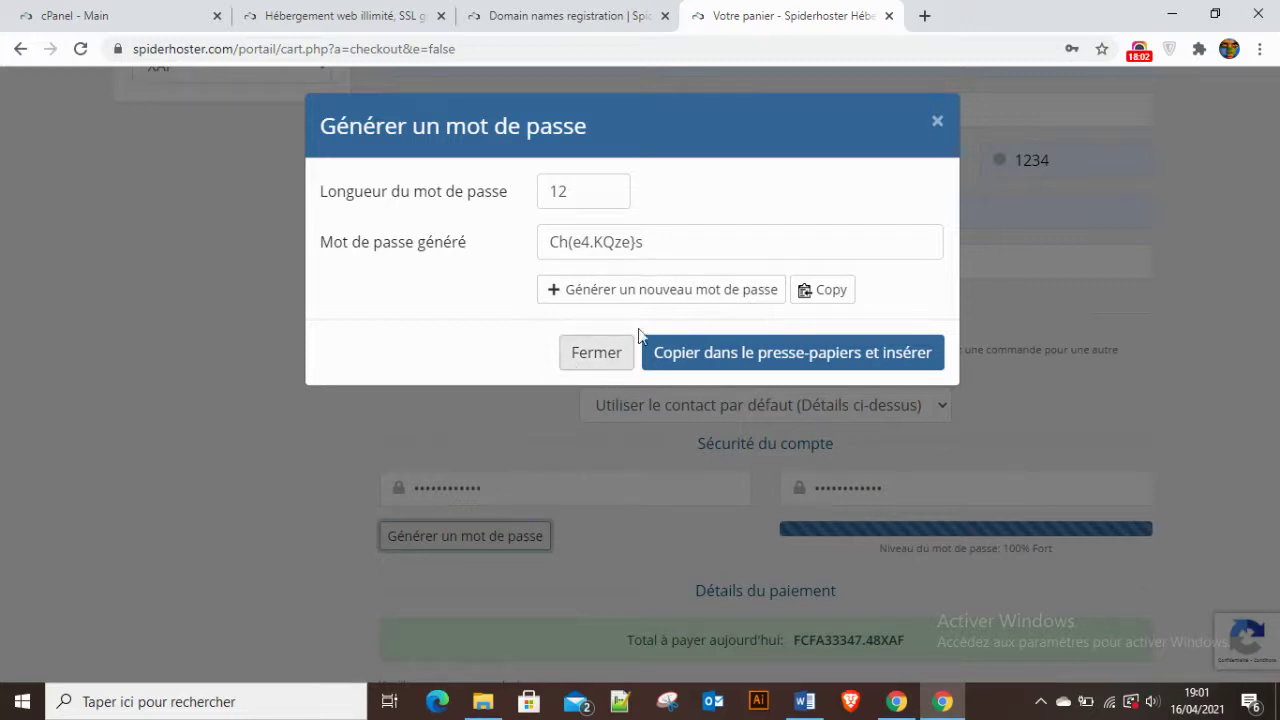
left_click(936, 122)
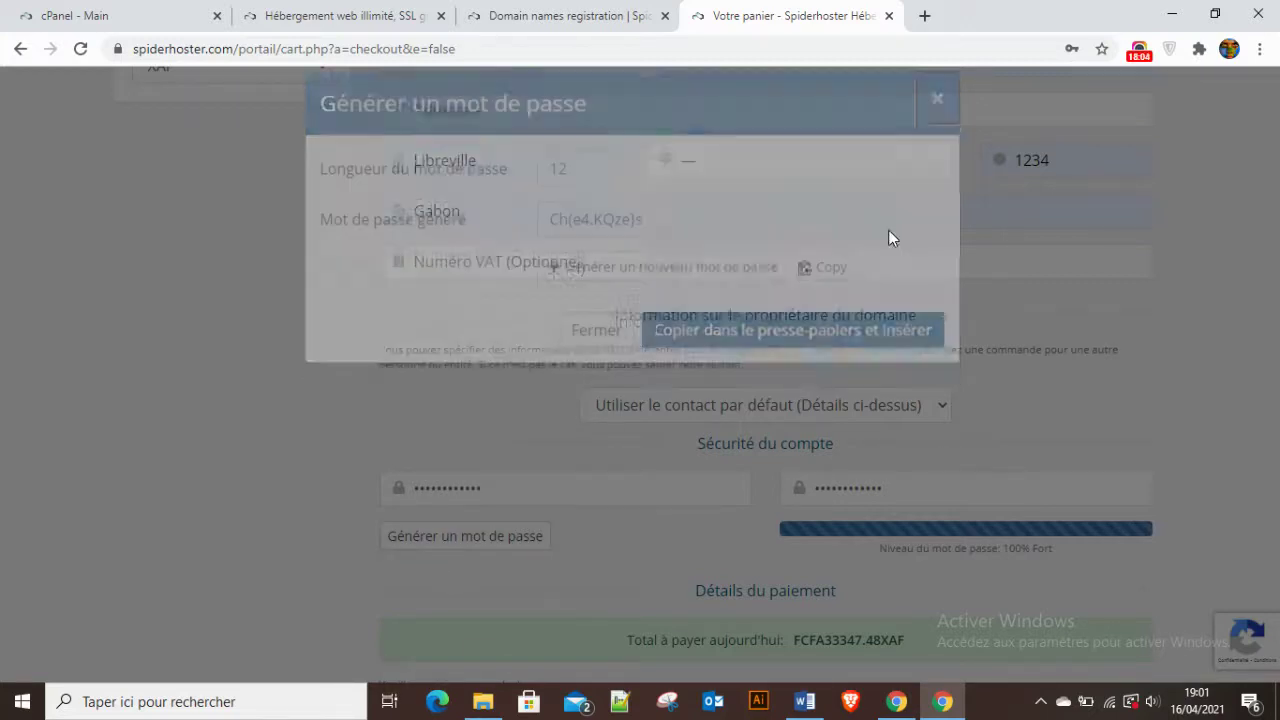
scroll(606, 460, "down", 3)
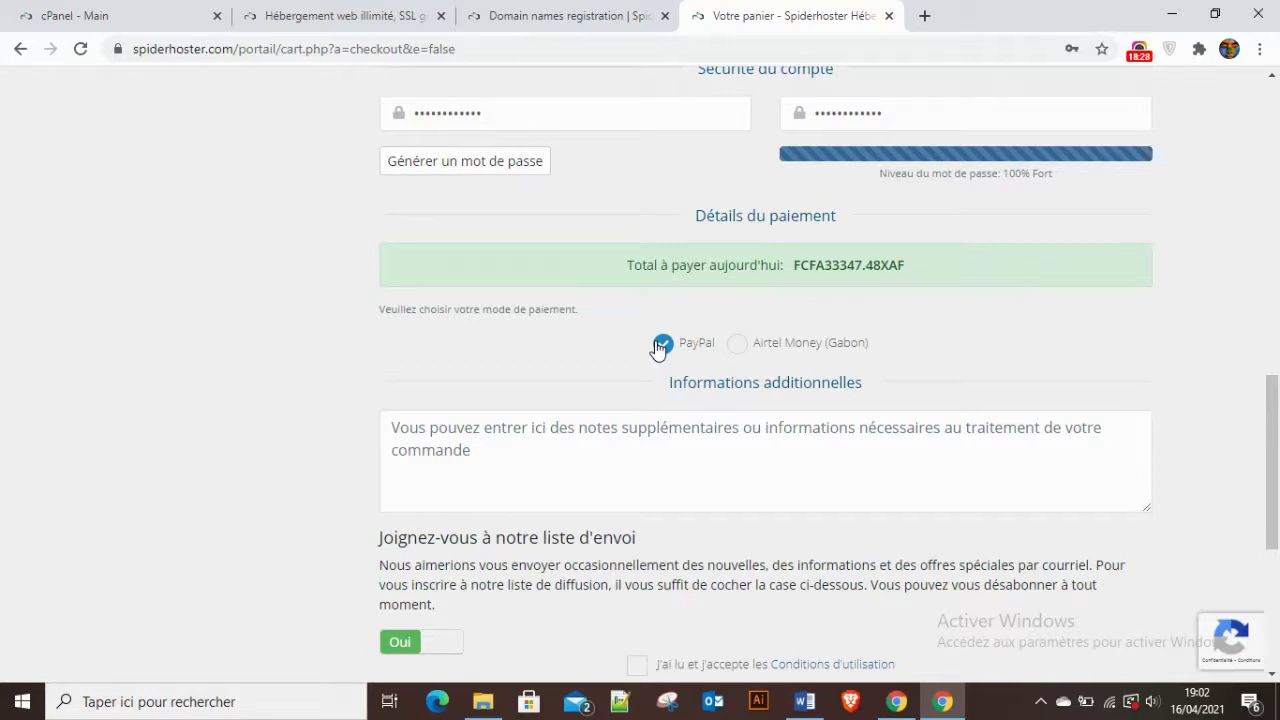
Choose Airtel Money (Gabon) payment, accept the terms of use, and place the order.
left_click(740, 344)
scroll(1030, 340, "down", 2)
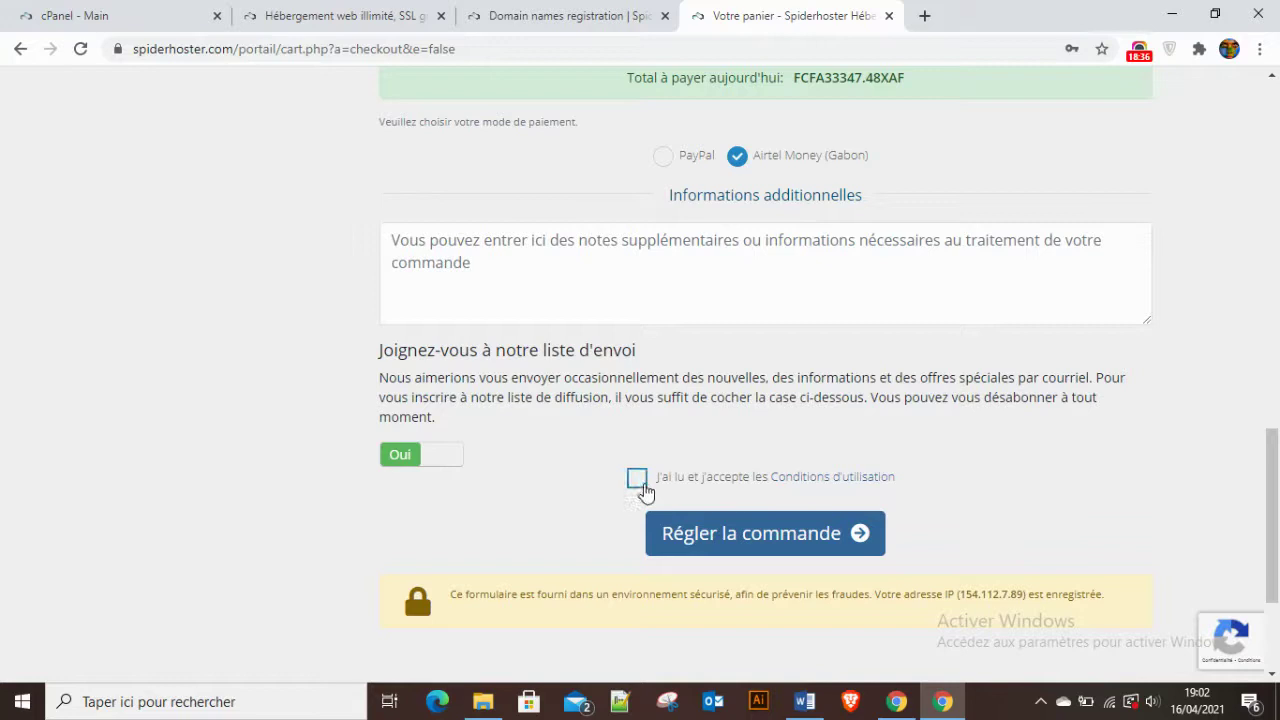
left_click(638, 482)
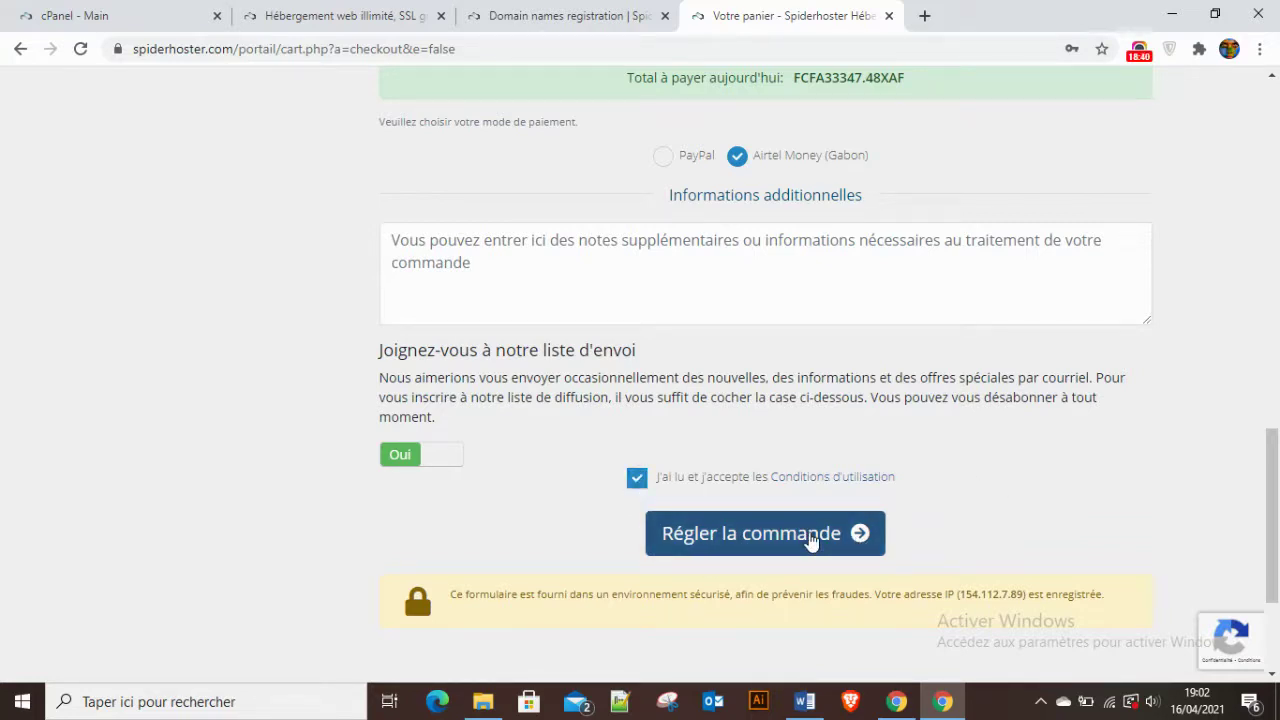
left_click(750, 534)
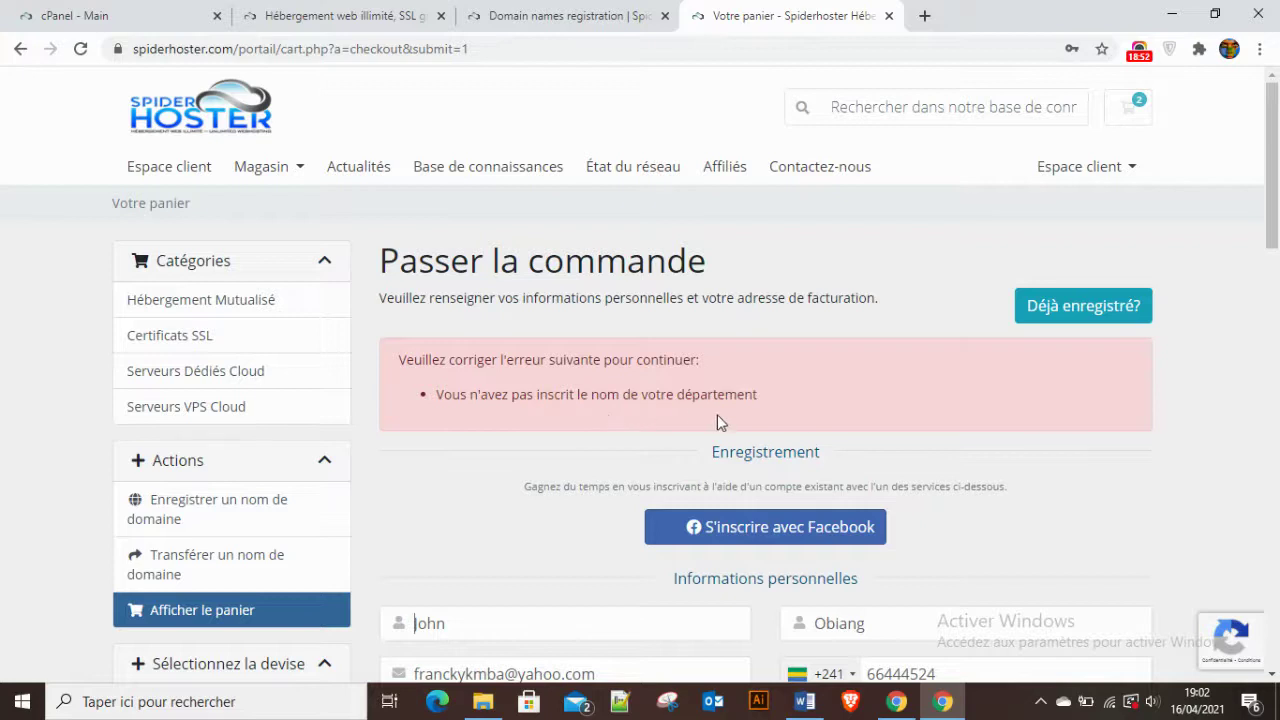
Set the billing département to Estuaire.
scroll(1166, 425, "down", 6)
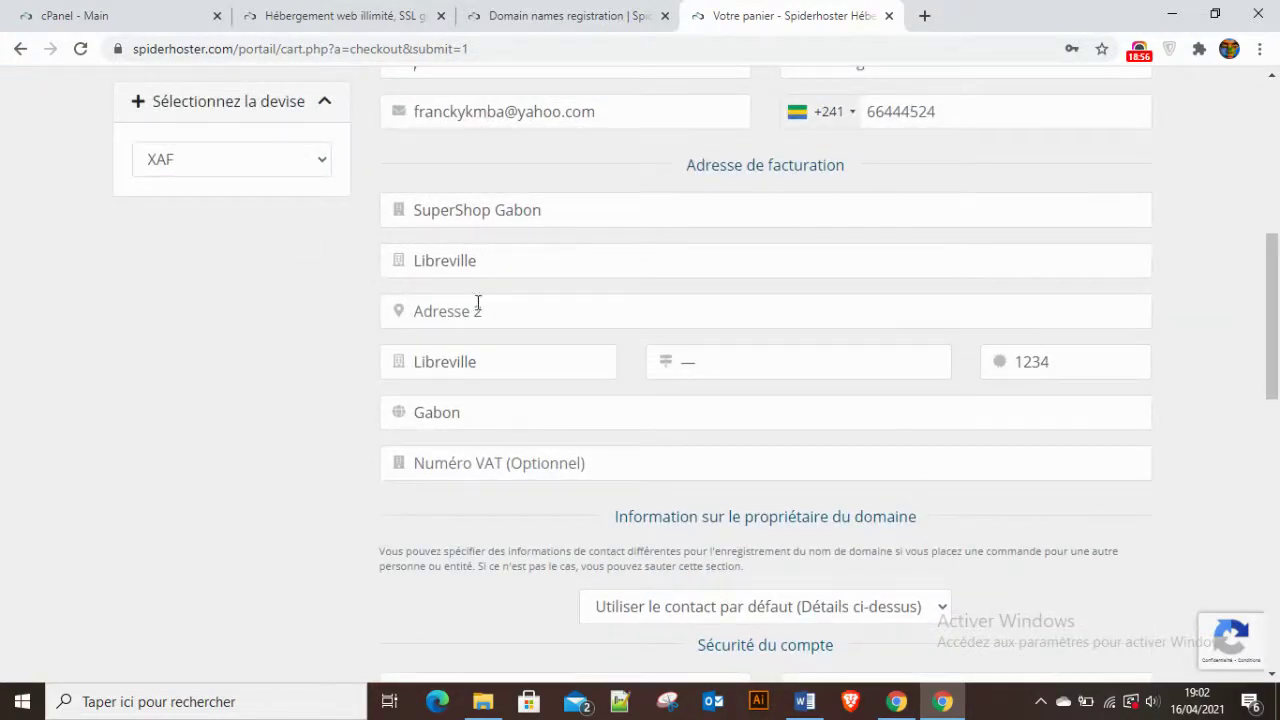
left_click(741, 365)
left_click(707, 412)
scroll(1265, 437, "down", 1)
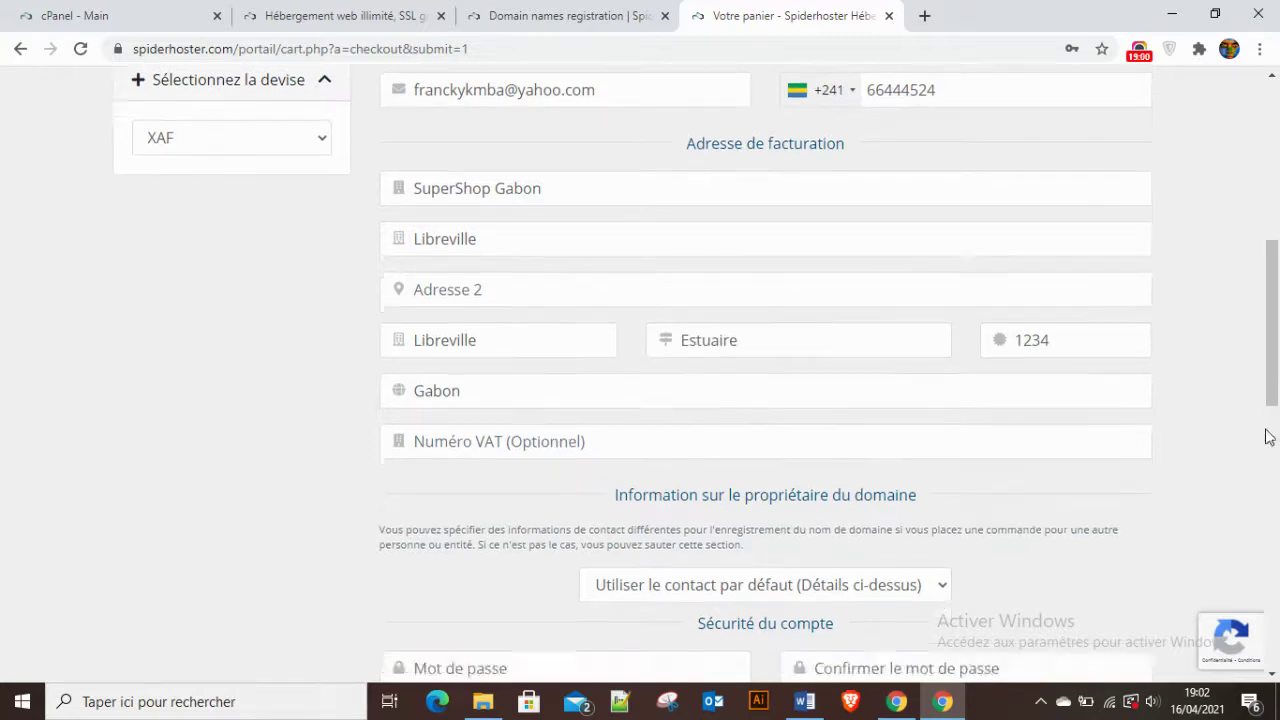
scroll(1265, 437, "down", 4)
Re-enter and confirm the account password, accept the terms, and resubmit the order.
left_click(426, 220)
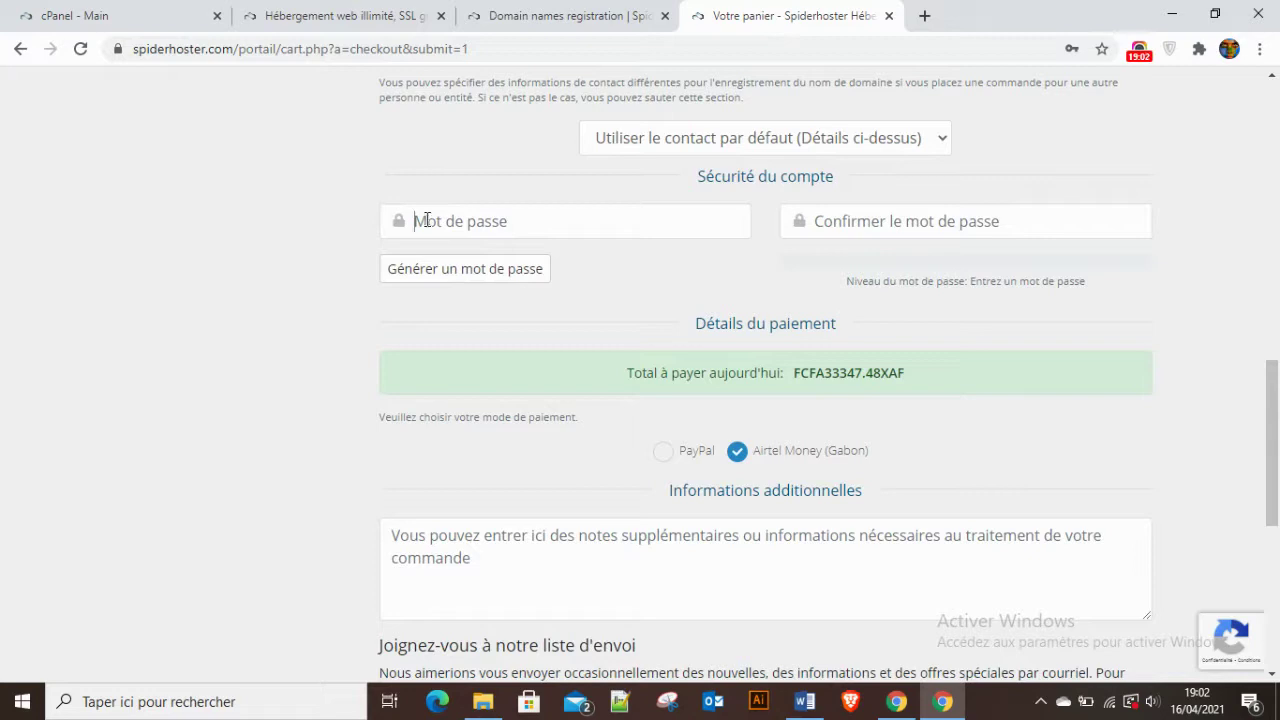
key("ctrl+v")
left_click(841, 221)
key("ctrl+v")
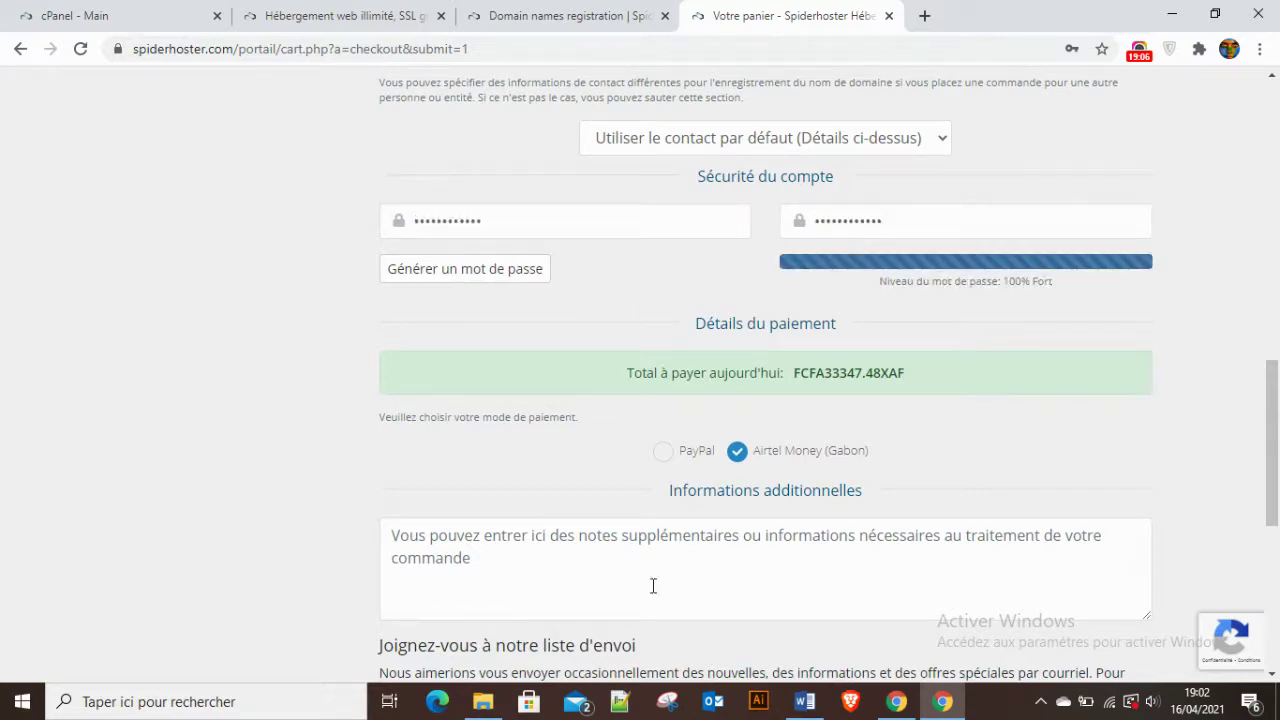
scroll(666, 530, "down", 3)
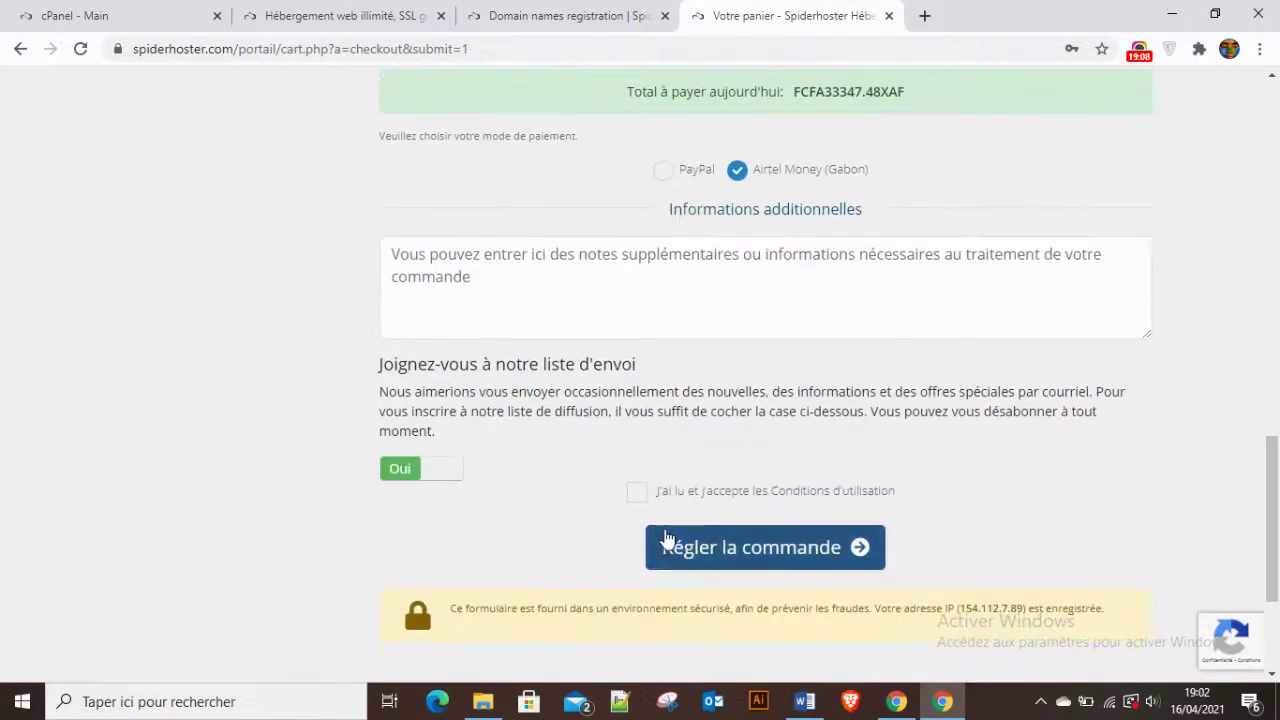
left_click(636, 491)
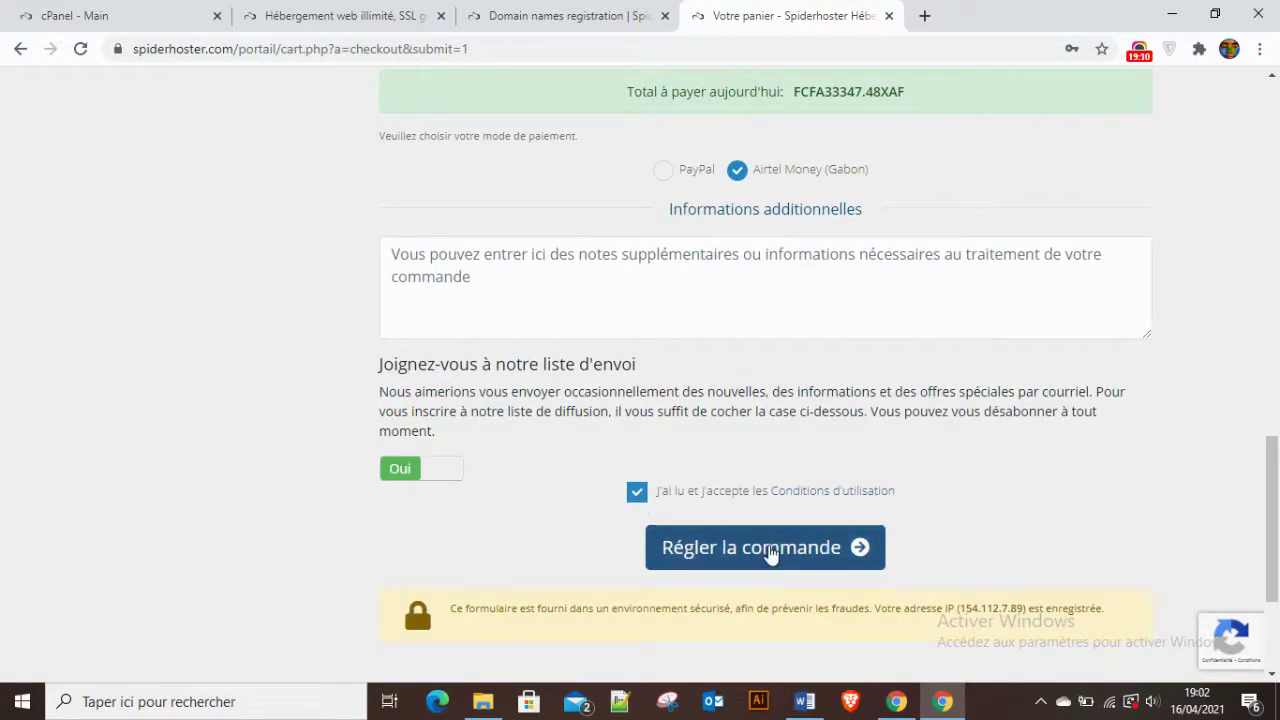
left_click(705, 550)
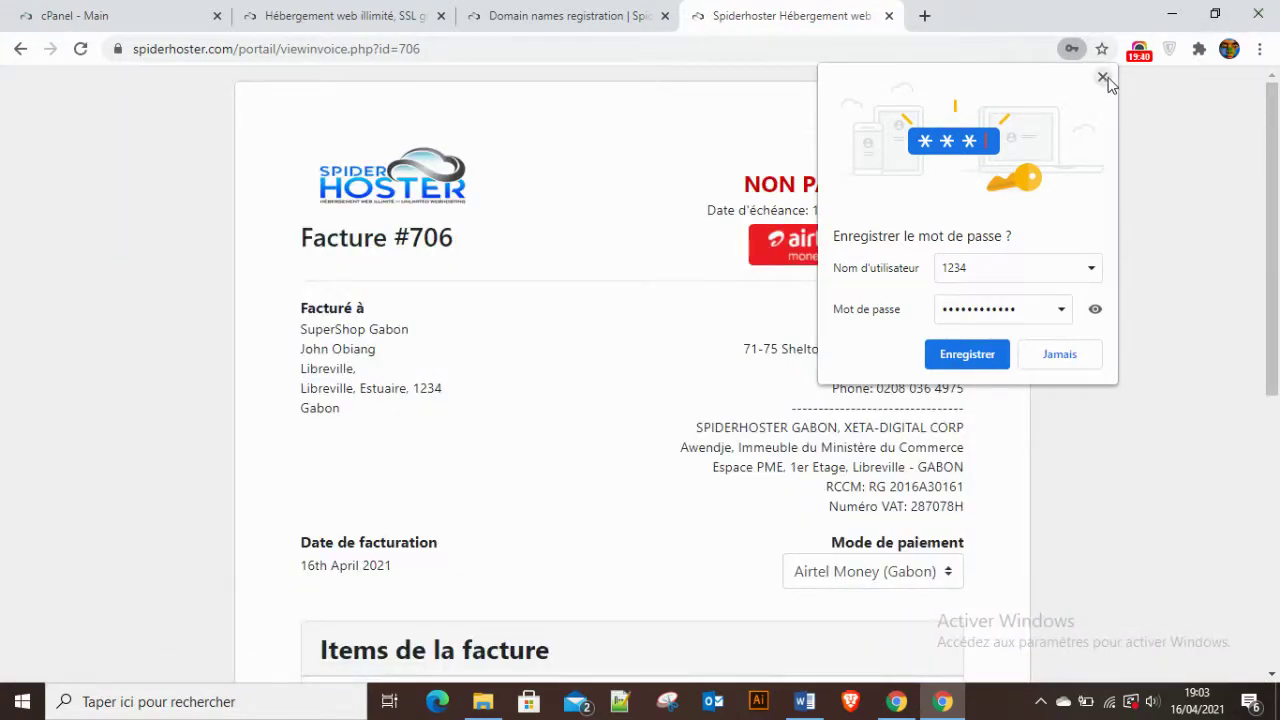
Check the supershopgabon.com hosting item on the unpaid invoice, then choose Airtel Money payment.
left_click(1102, 77)
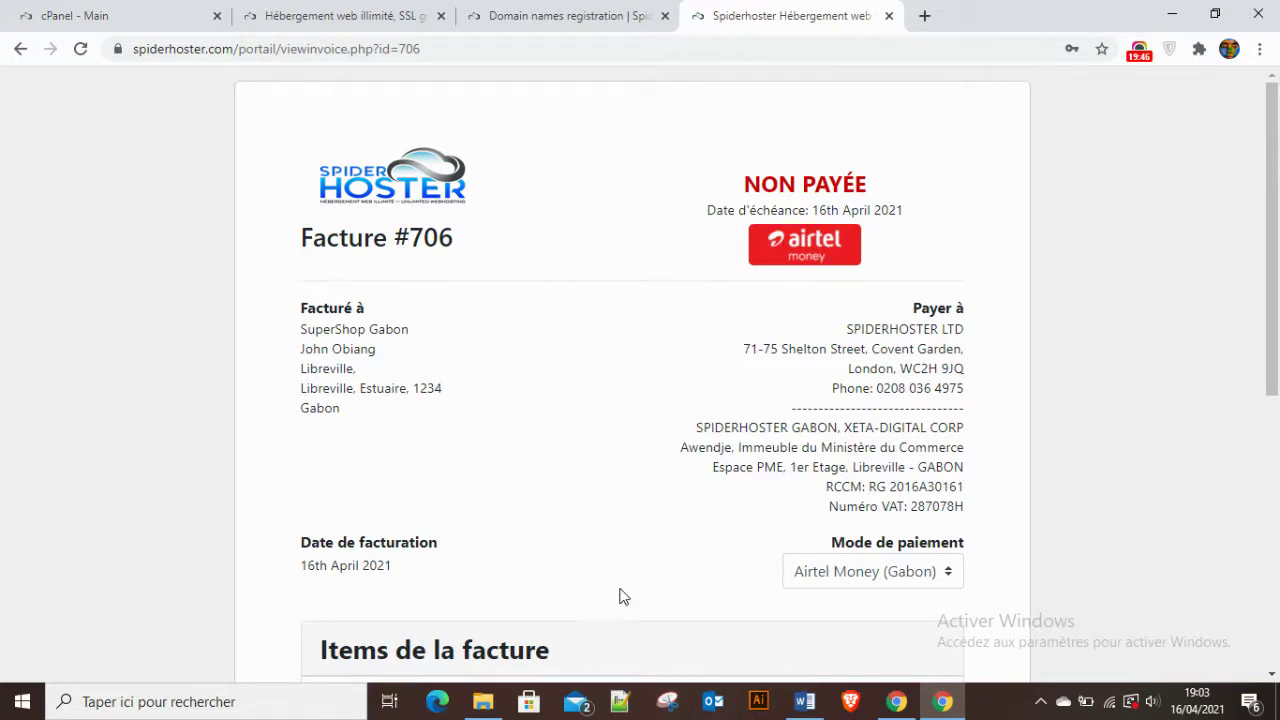
scroll(594, 601, "down", 4)
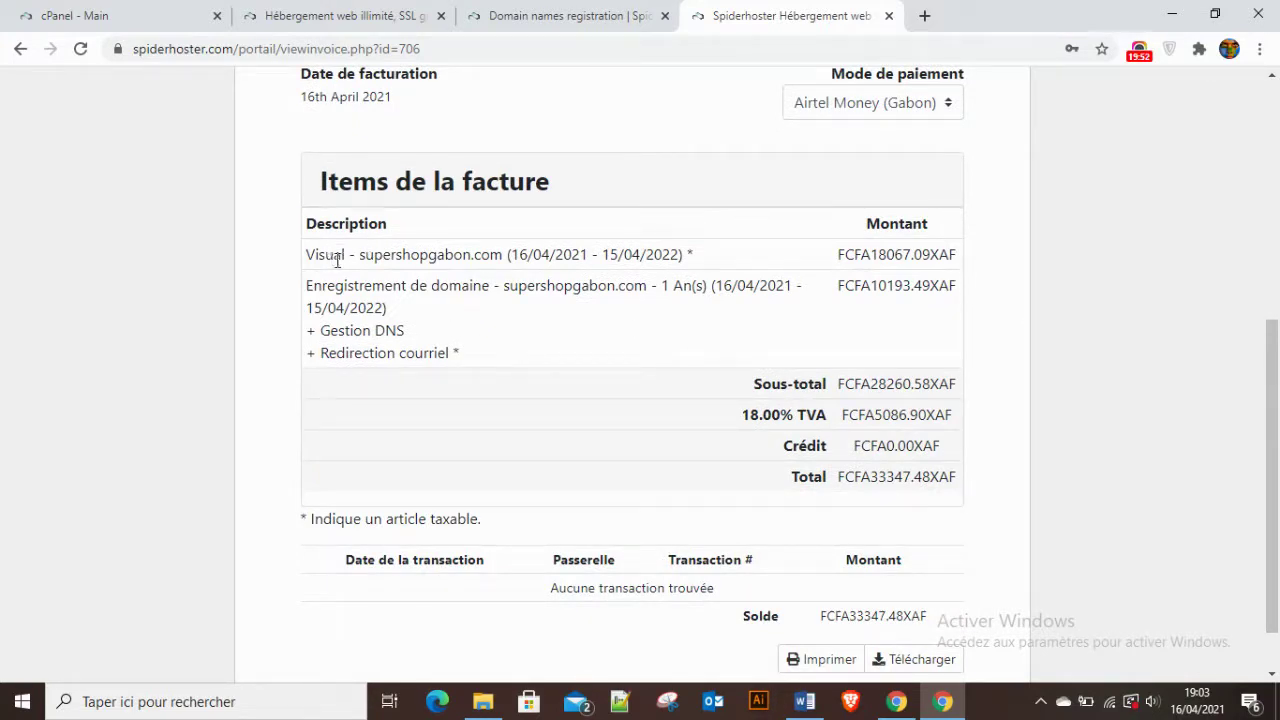
left_click_drag(348, 251, 306, 265)
left_click_drag(357, 254, 503, 256)
left_click(379, 254)
left_click_drag(360, 254, 503, 255)
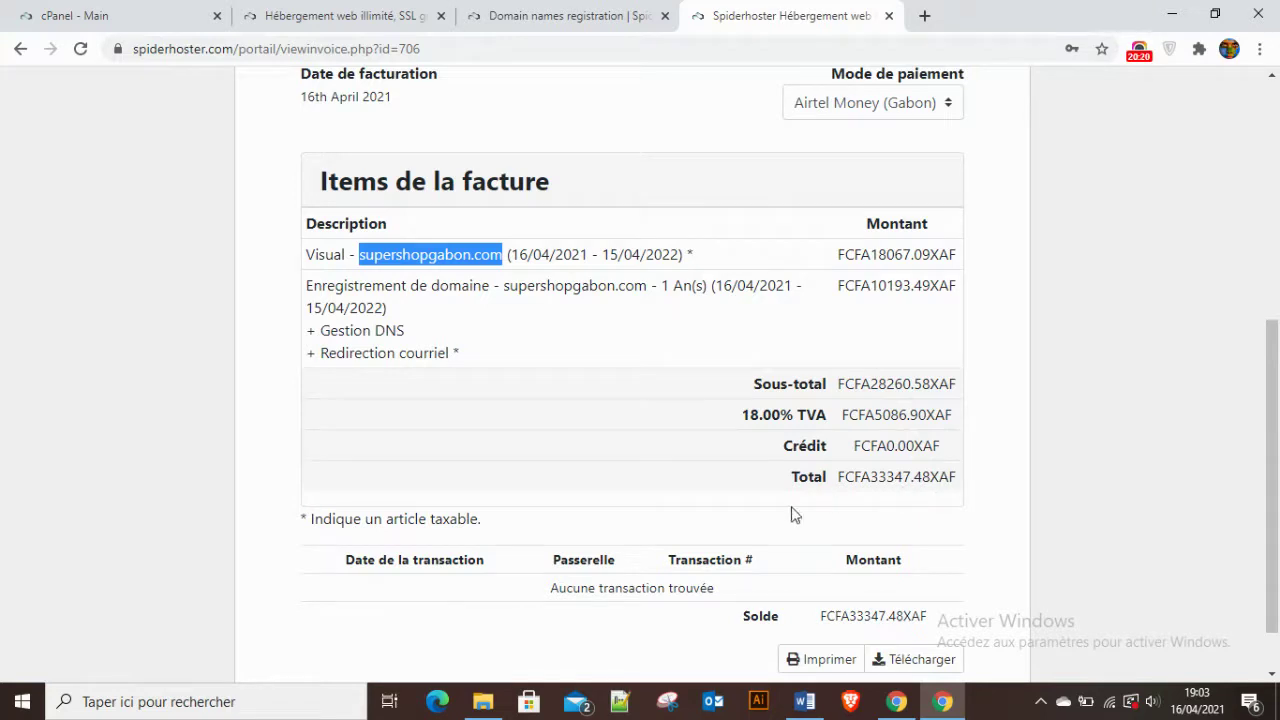
scroll(562, 495, "up", 5)
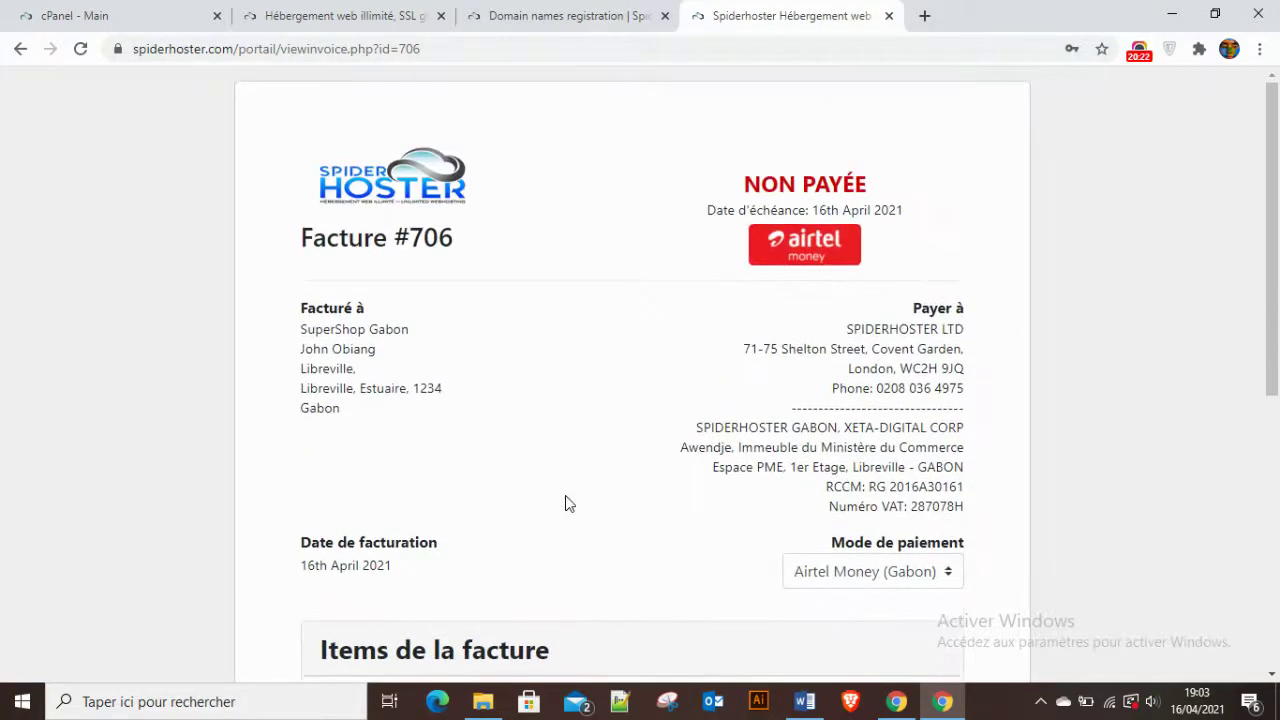
left_click(803, 250)
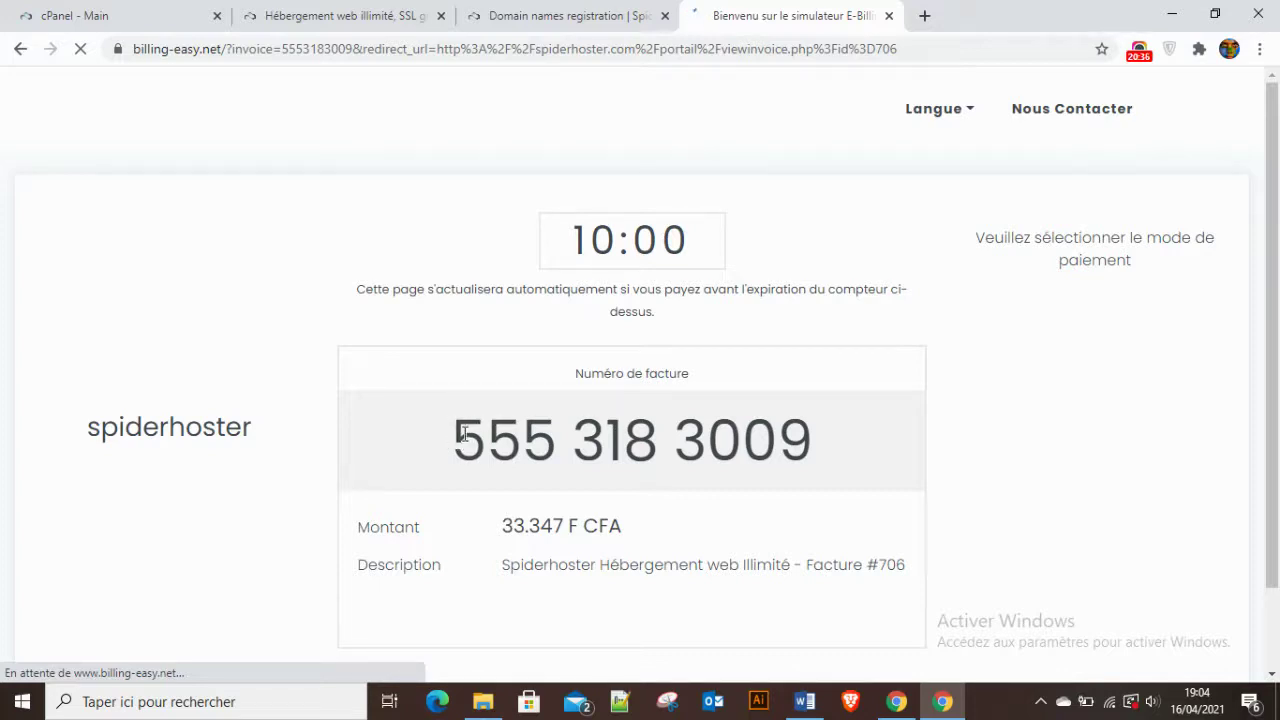
Note the invoice payment number on the 33.347 F CFA Airtel Money page, then go back.
left_click_drag(455, 440, 801, 437)
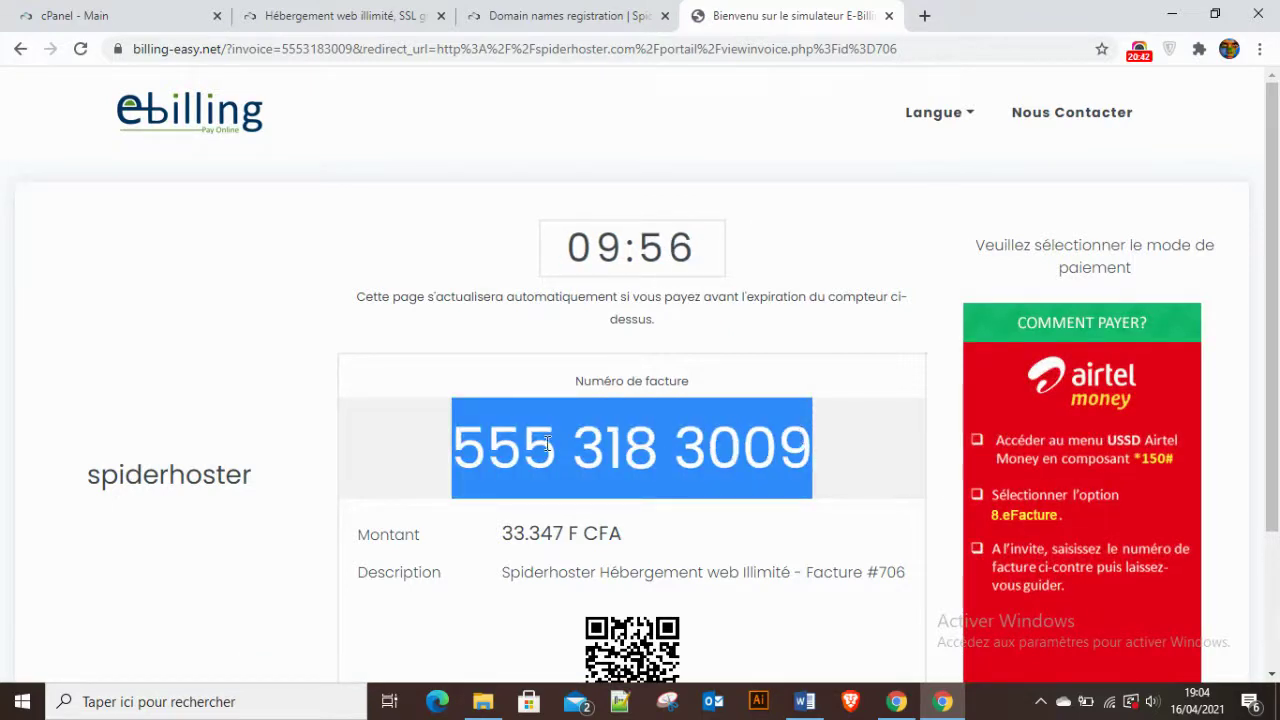
scroll(934, 404, "down", 1)
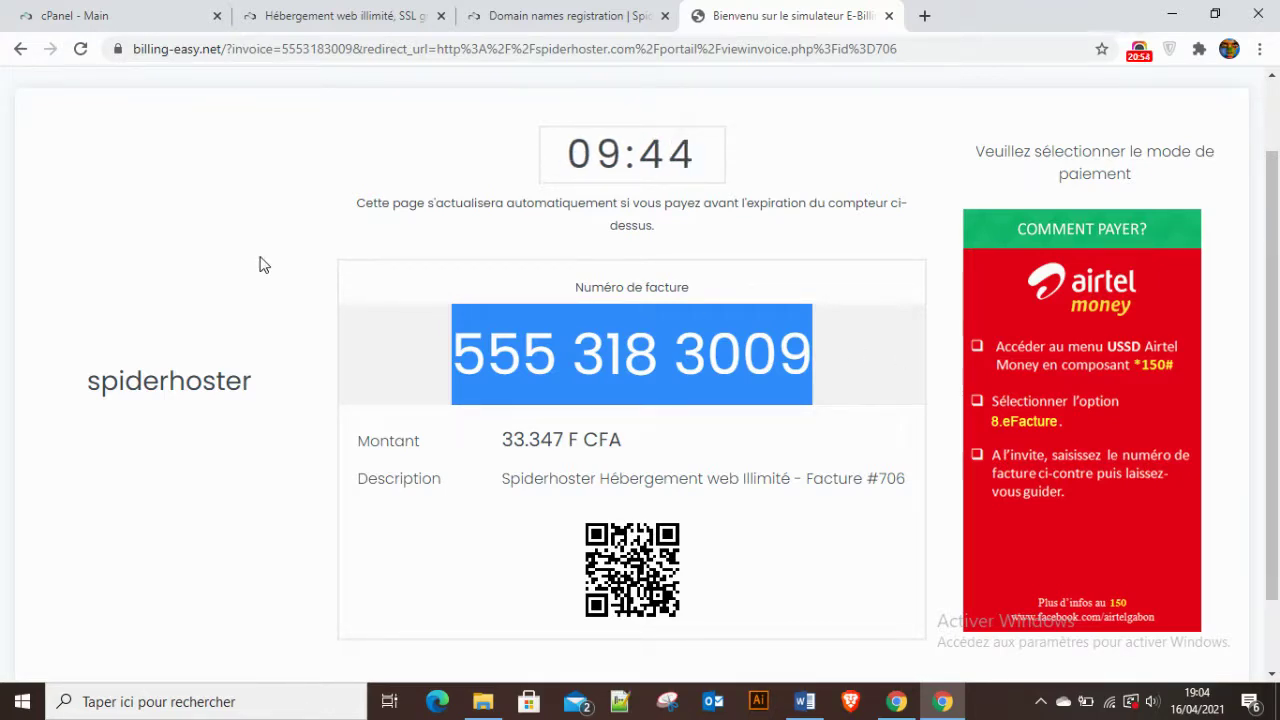
left_click(121, 207)
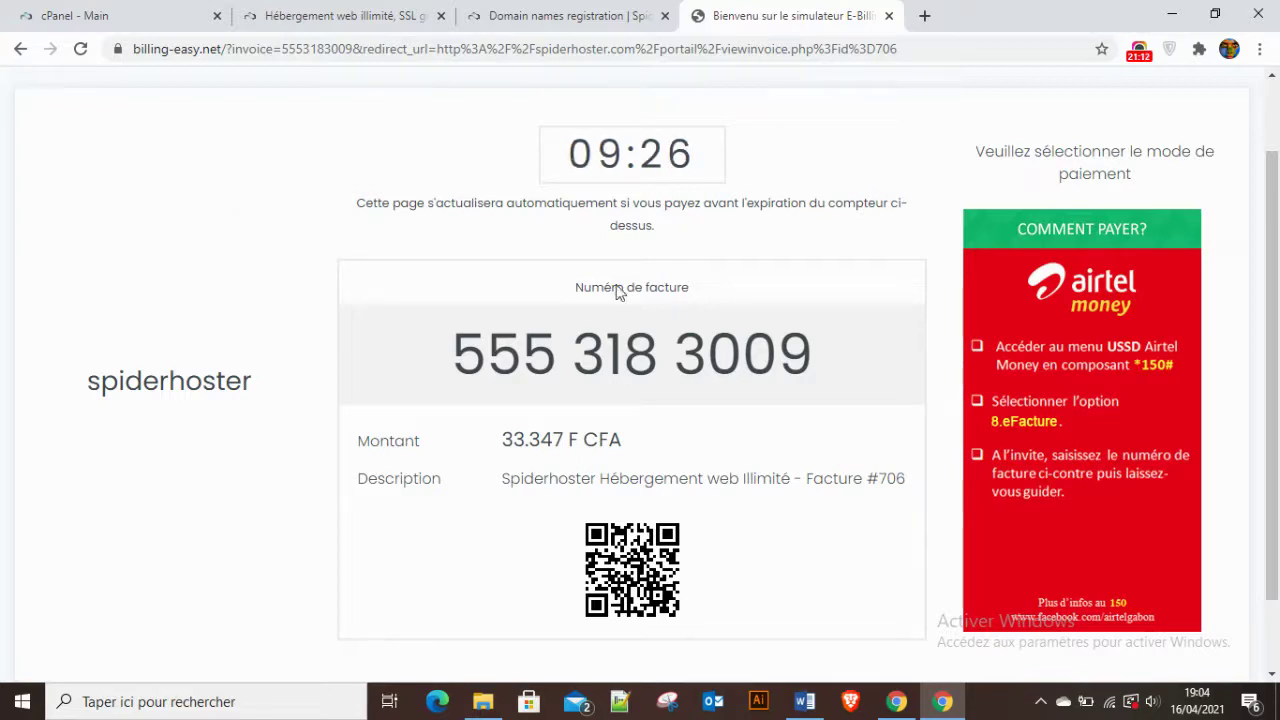
left_click_drag(454, 355, 837, 366)
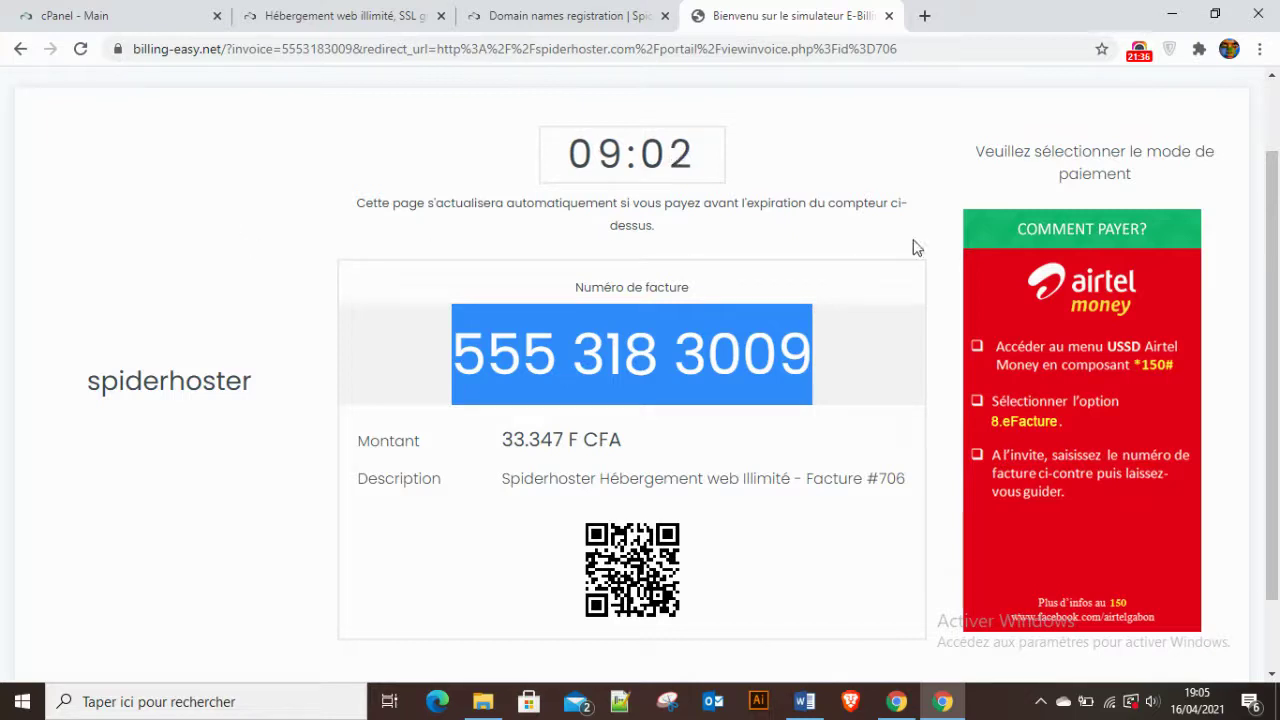
scroll(840, 274, "down", 1)
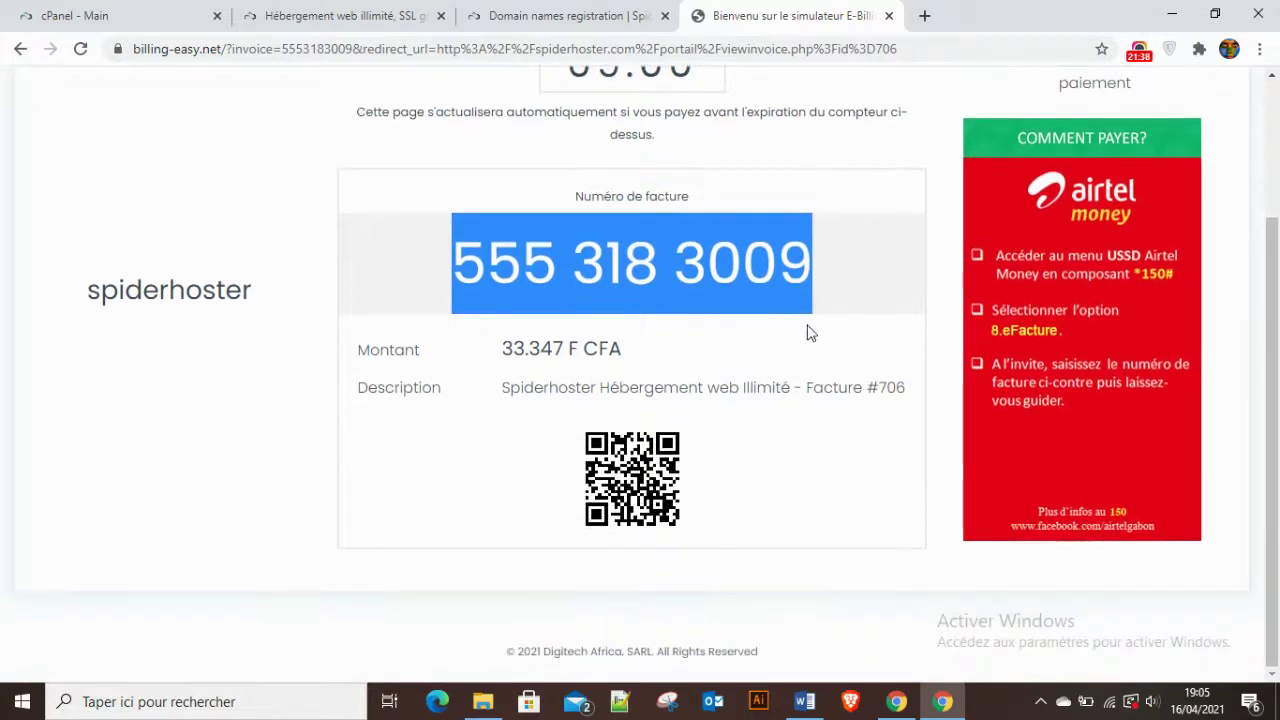
scroll(457, 491, "up", 2)
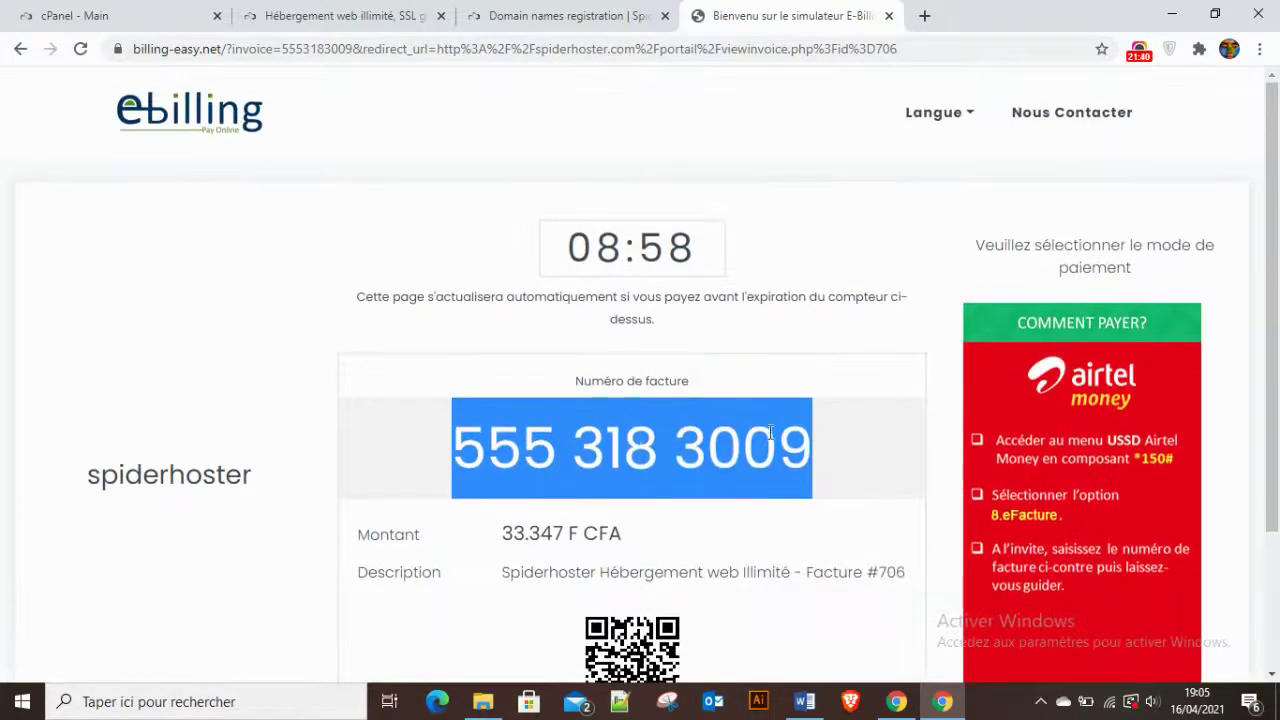
scroll(620, 560, "down", 2)
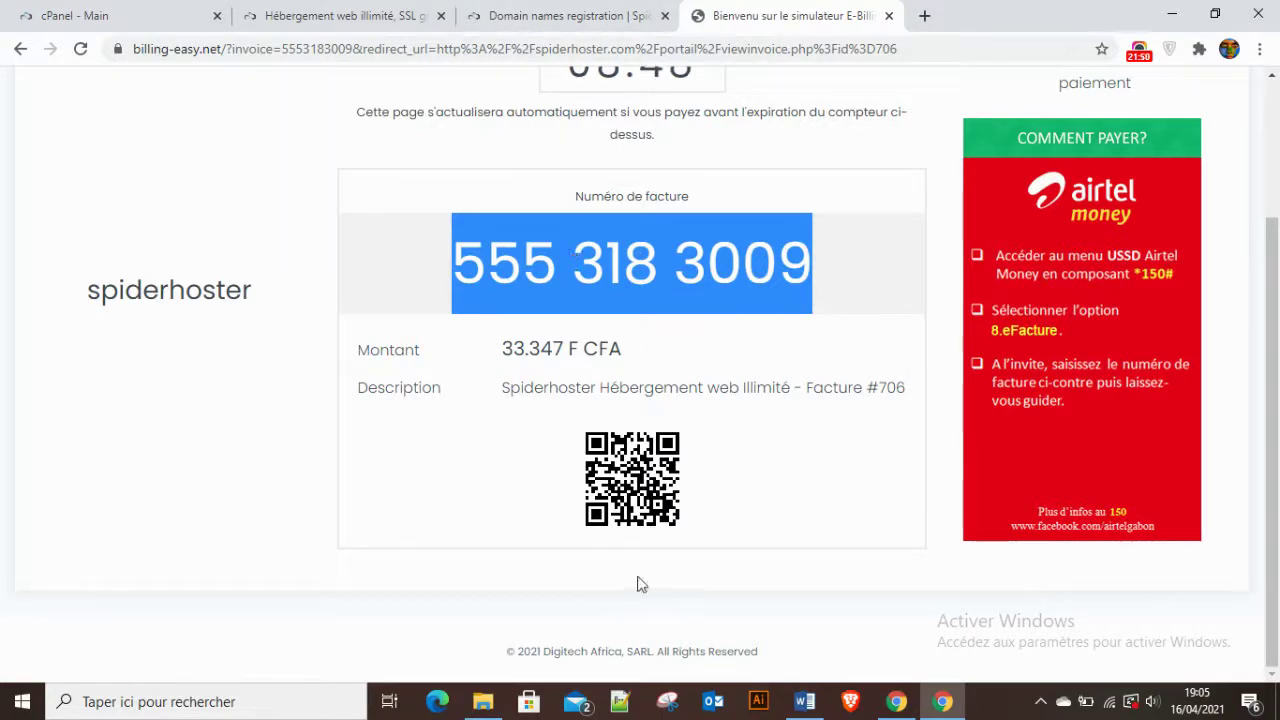
left_click(558, 15)
left_click(783, 15)
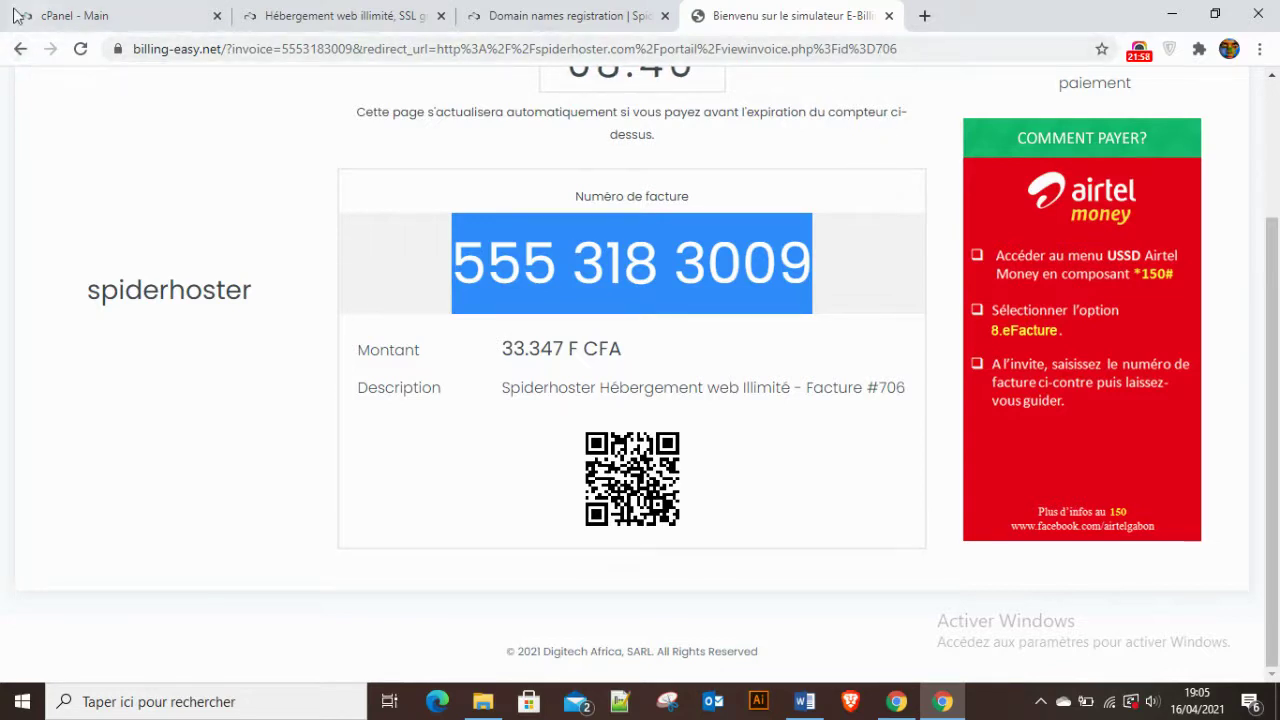
left_click(18, 49)
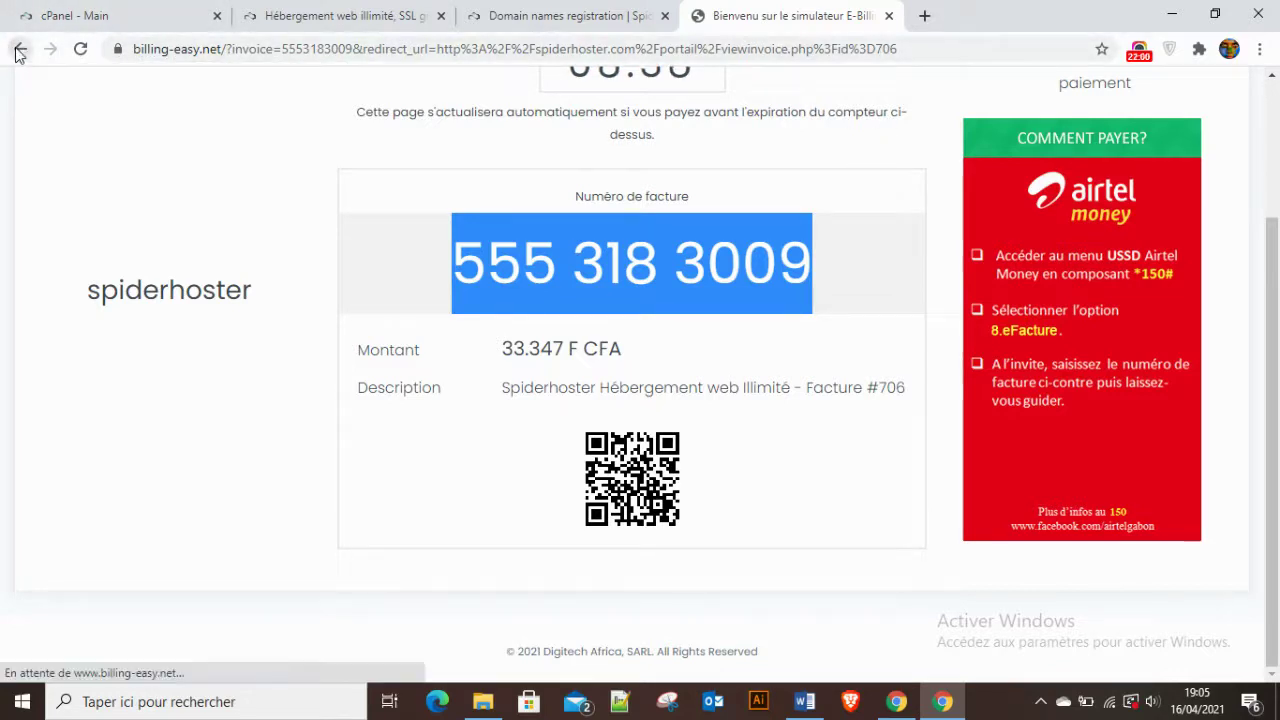
Return to the client area and open Mes factures showing unpaid invoice 706.
left_click(18, 49)
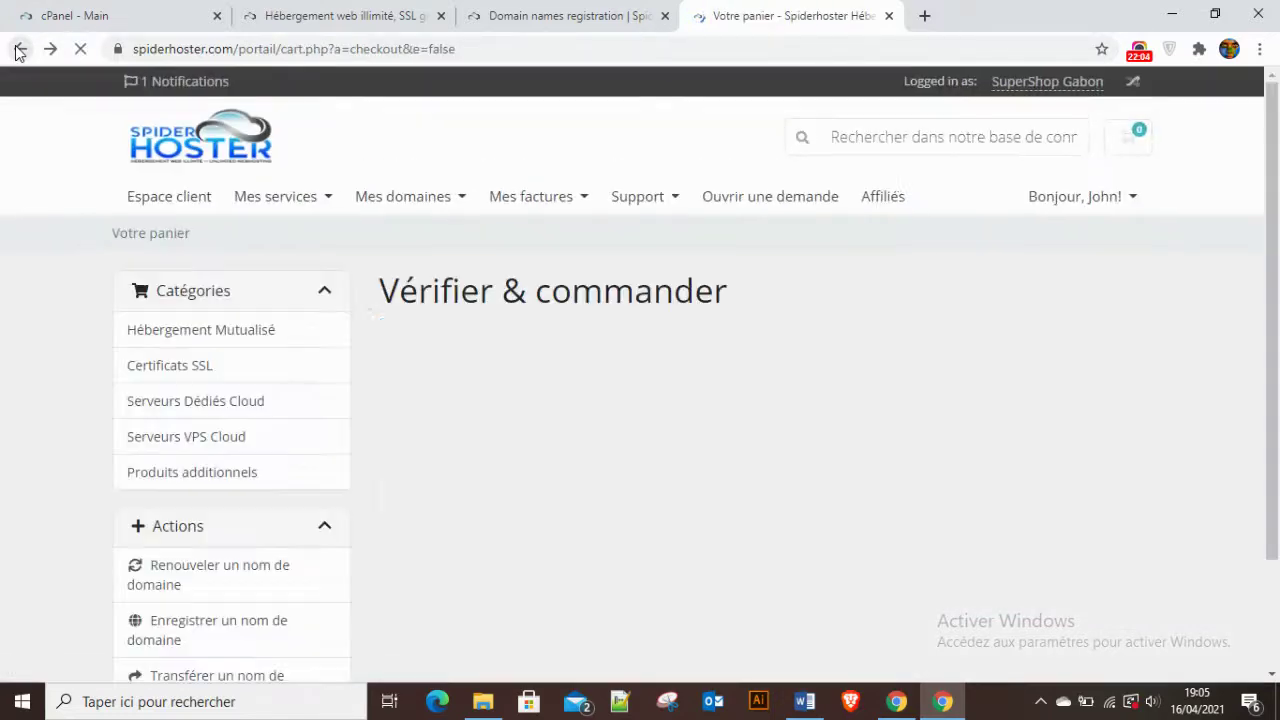
scroll(1170, 534, "down", 5)
scroll(928, 472, "up", 4)
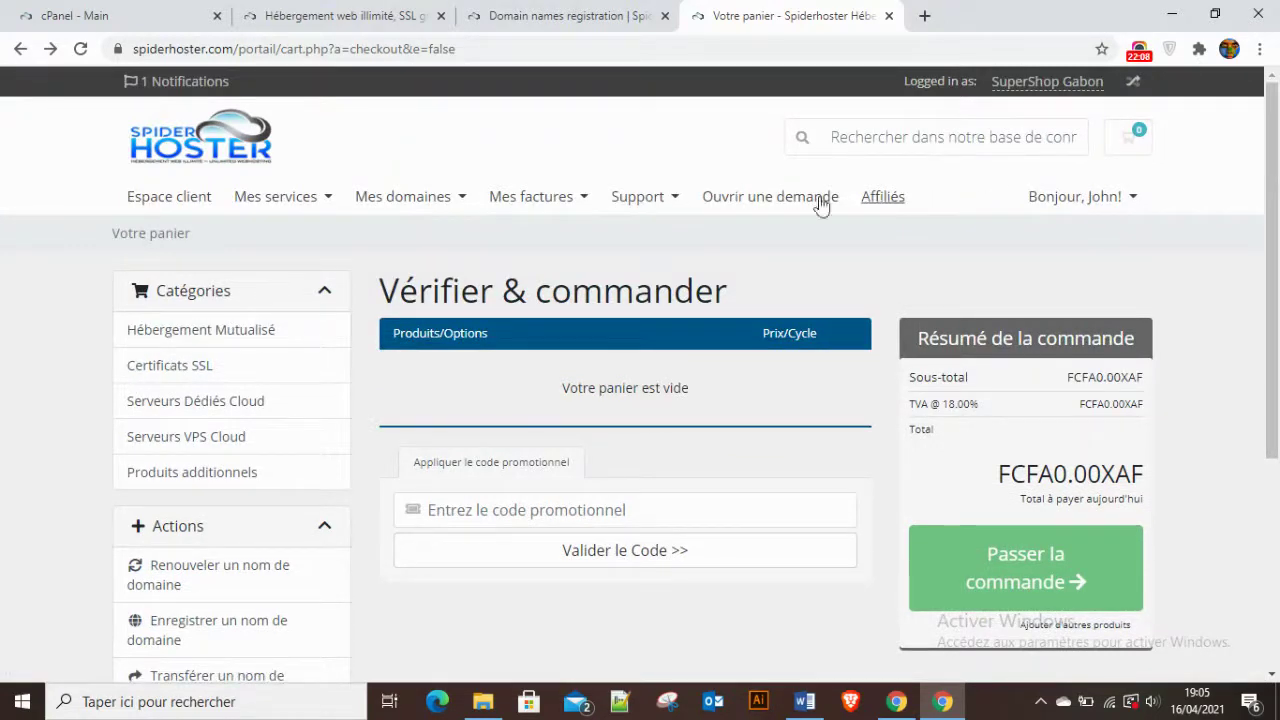
left_click(170, 196)
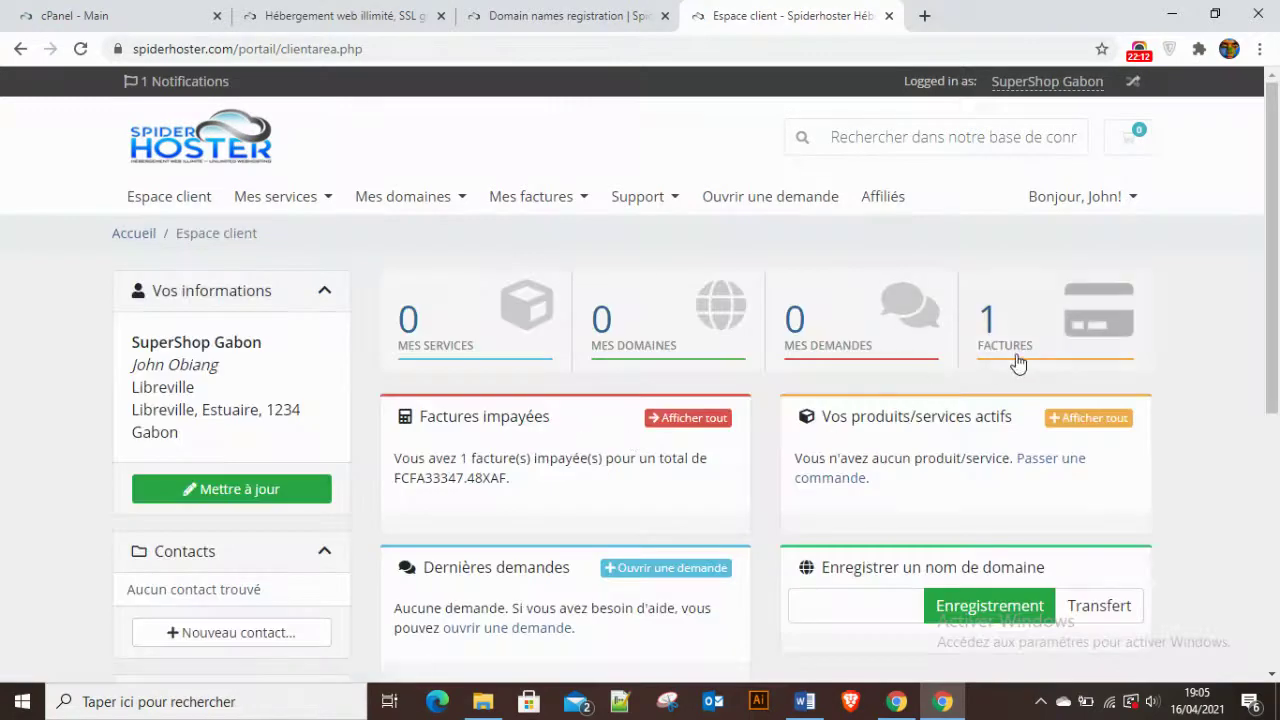
left_click(1008, 336)
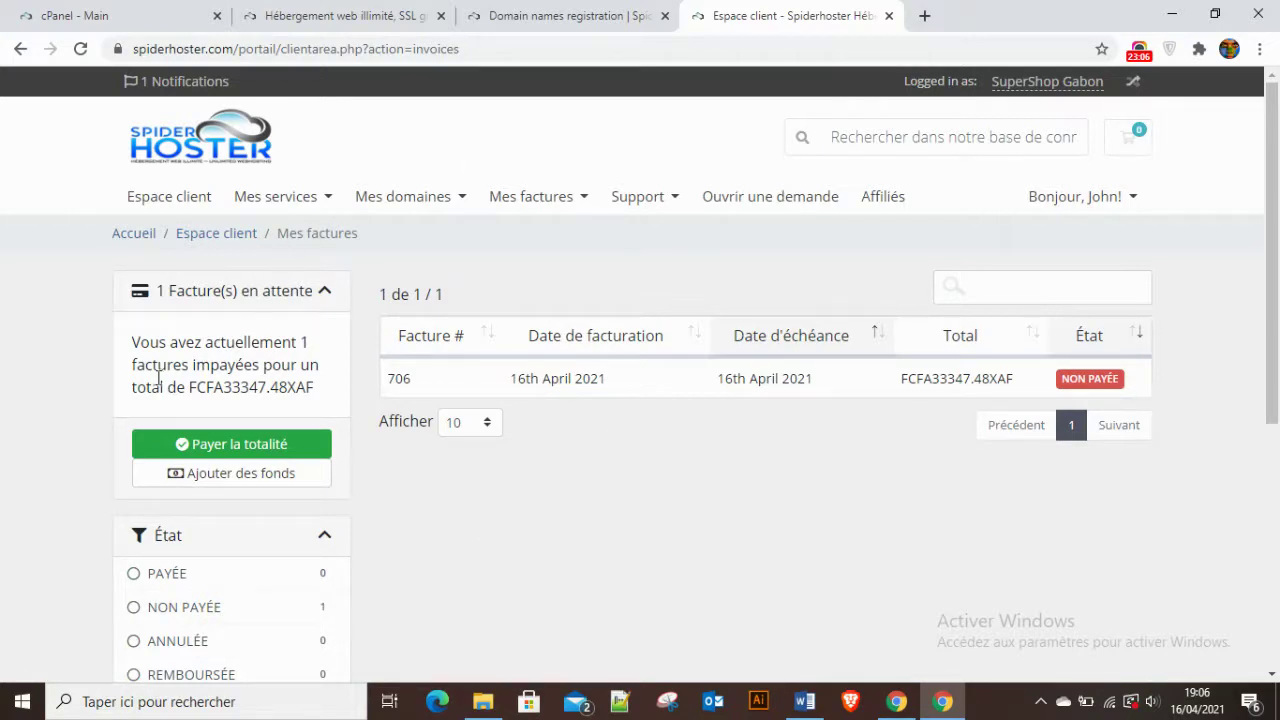
Go back to the client area dashboard, then switch to the cPanel main page.
left_click(165, 200)
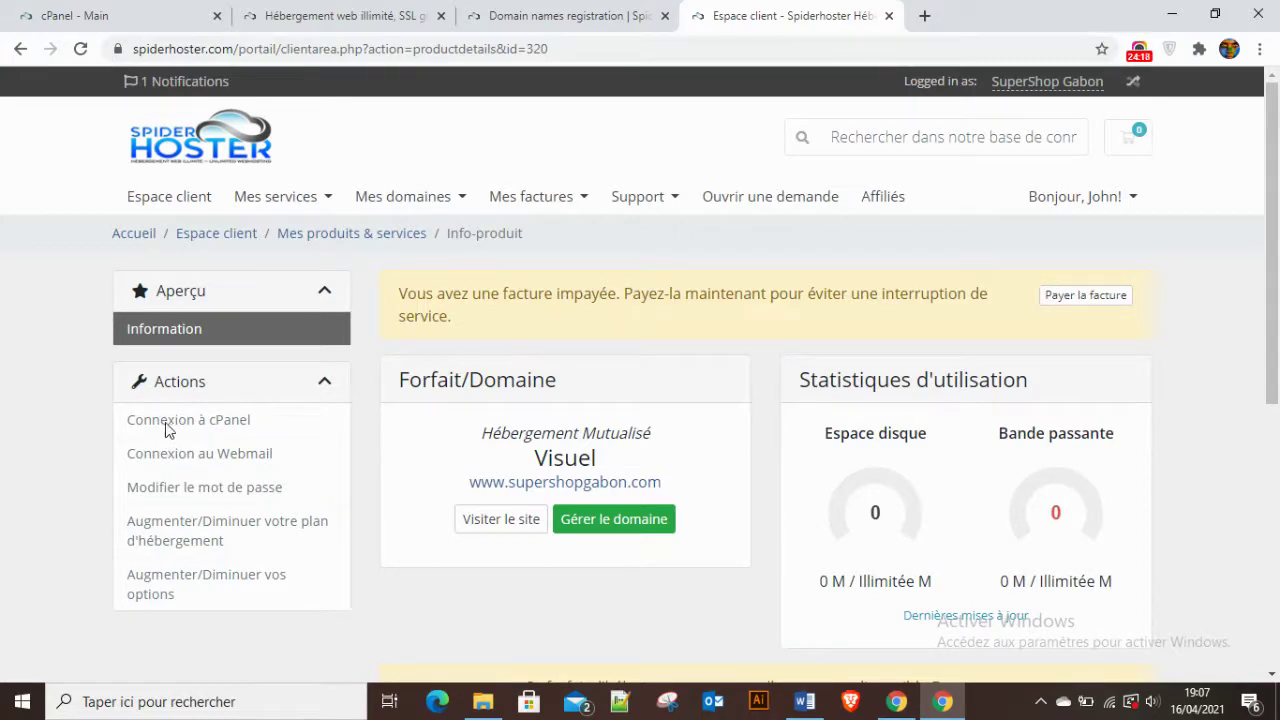
left_click(218, 421)
scroll(538, 515, "down", 4)
scroll(420, 335, "up", 4)
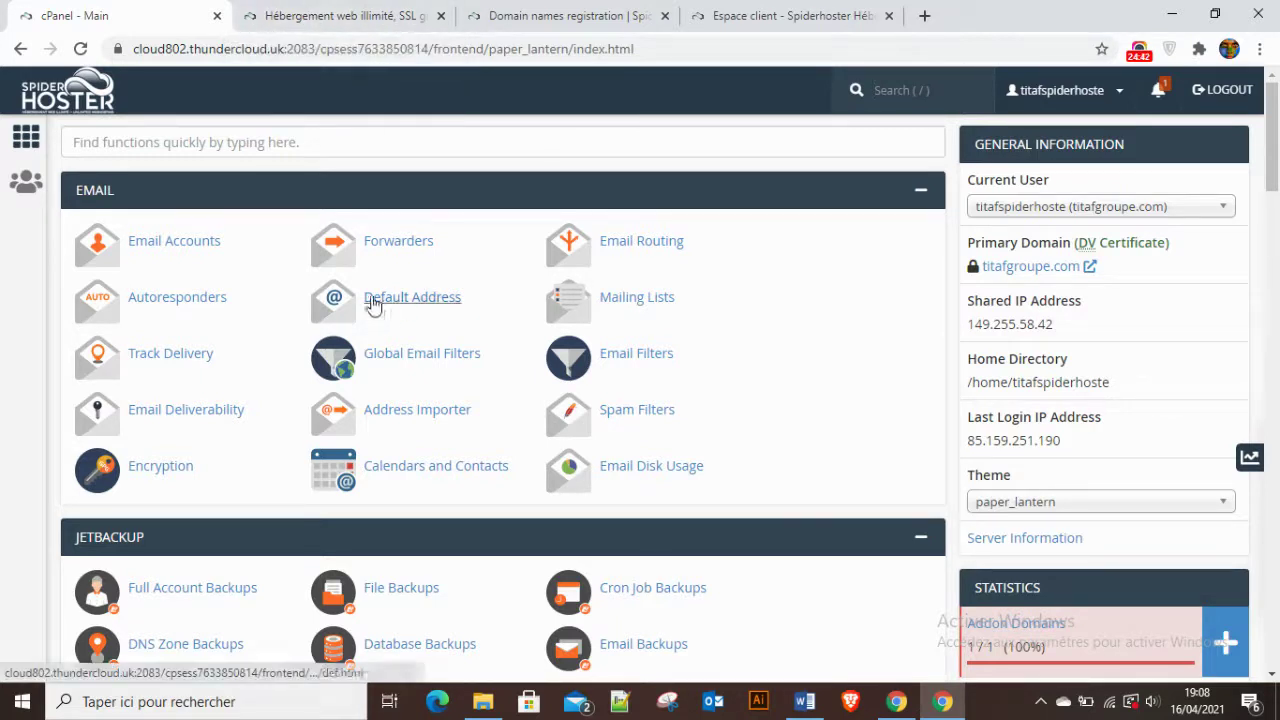
left_click(805, 701)
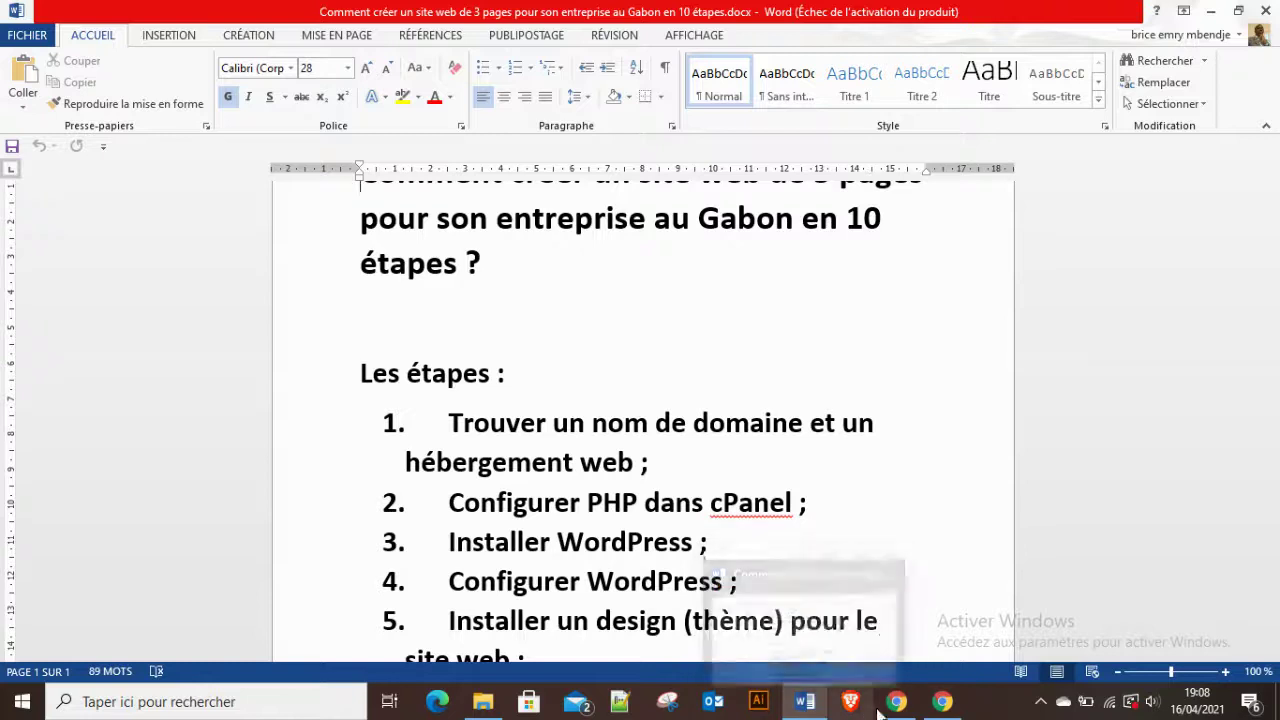
left_click(942, 701)
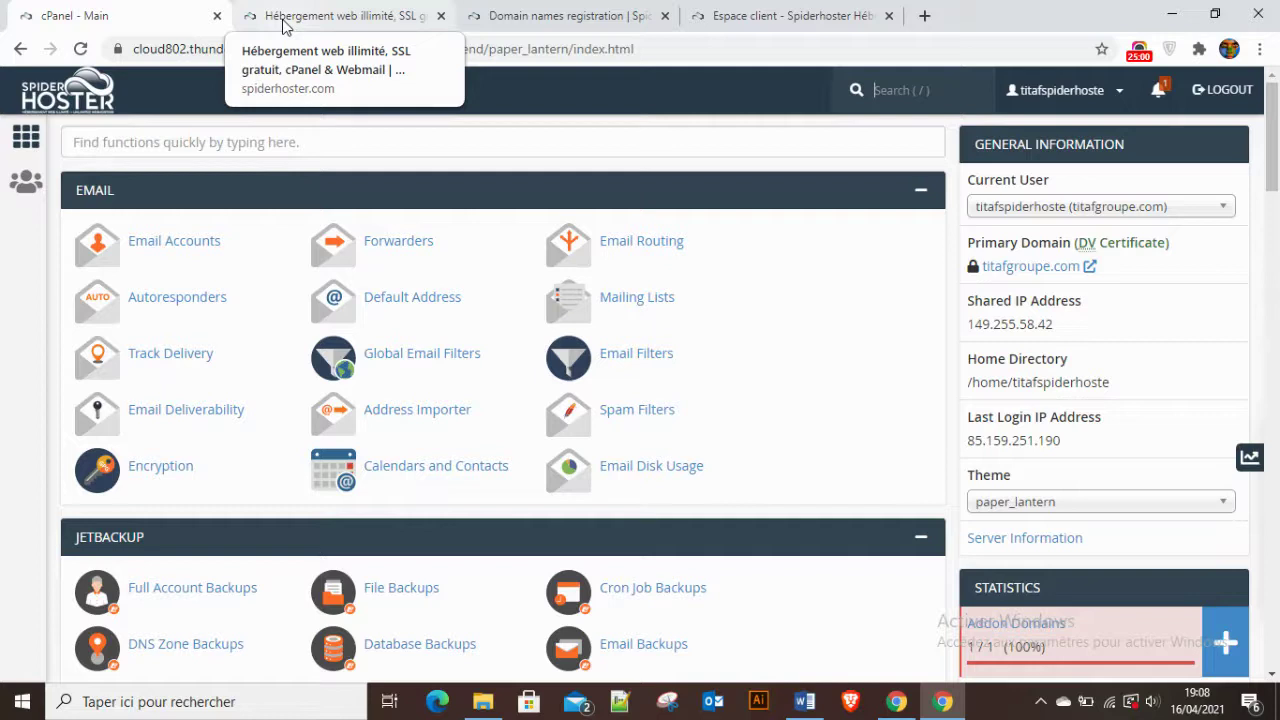
key("slash")
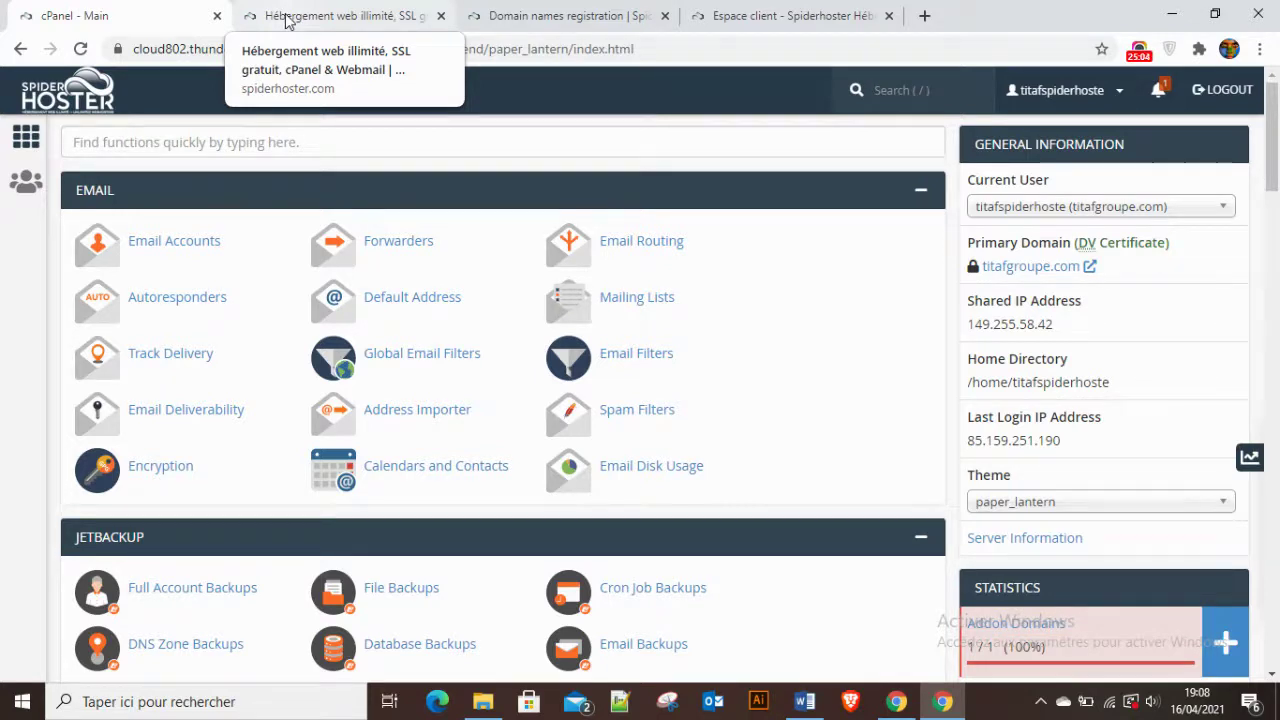